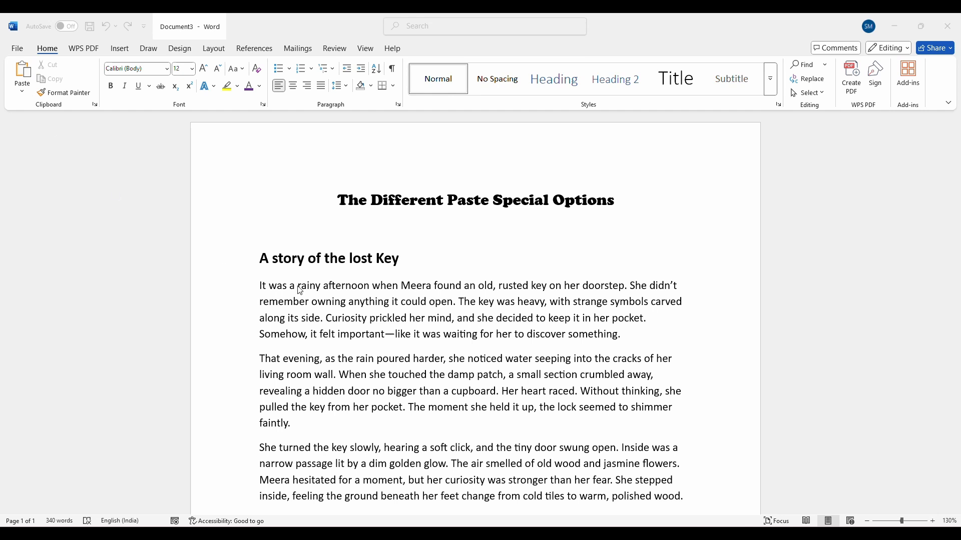
# Review the story text in Document3 and the paragraph with the salary table in Document2
pyautogui.scroll(-3, 313, 262)
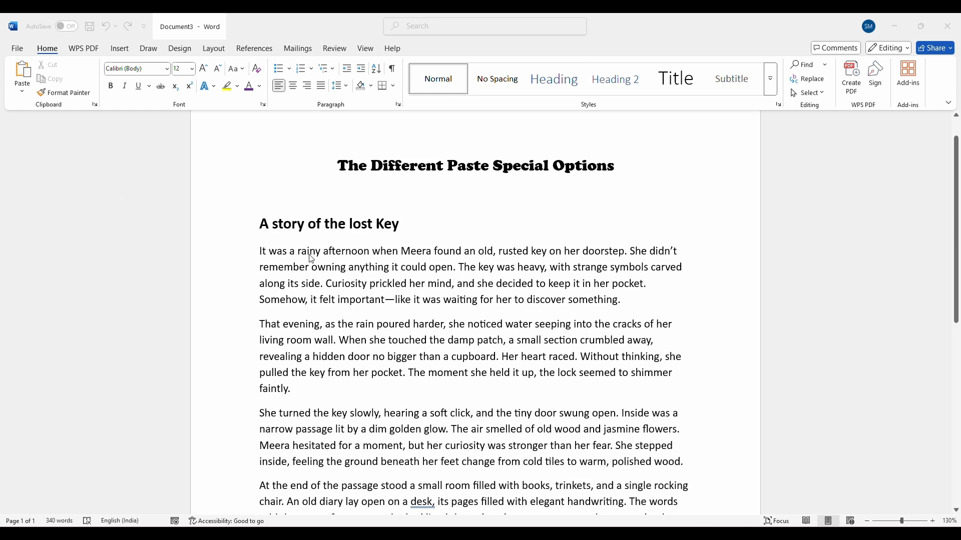
pyautogui.scroll(-3, 313, 259)
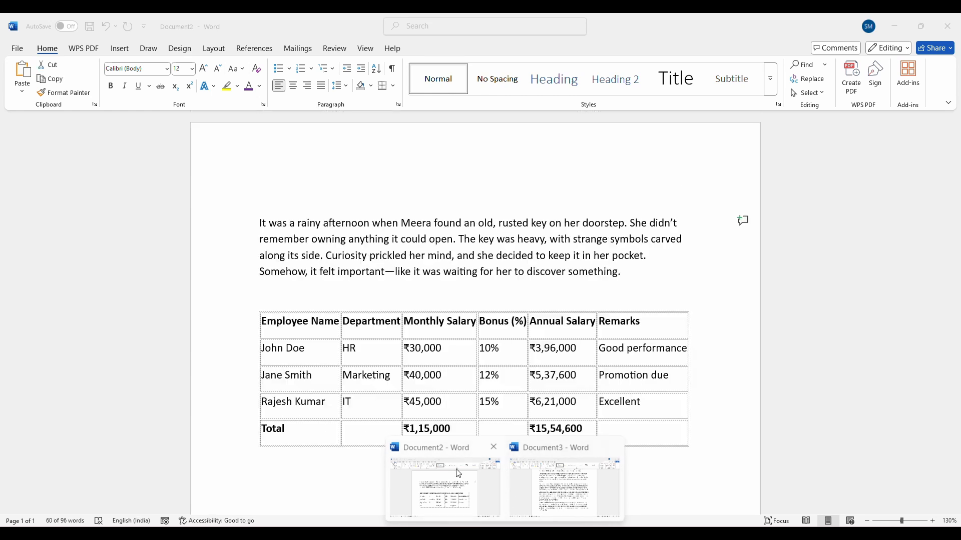
pyautogui.click(458, 481)
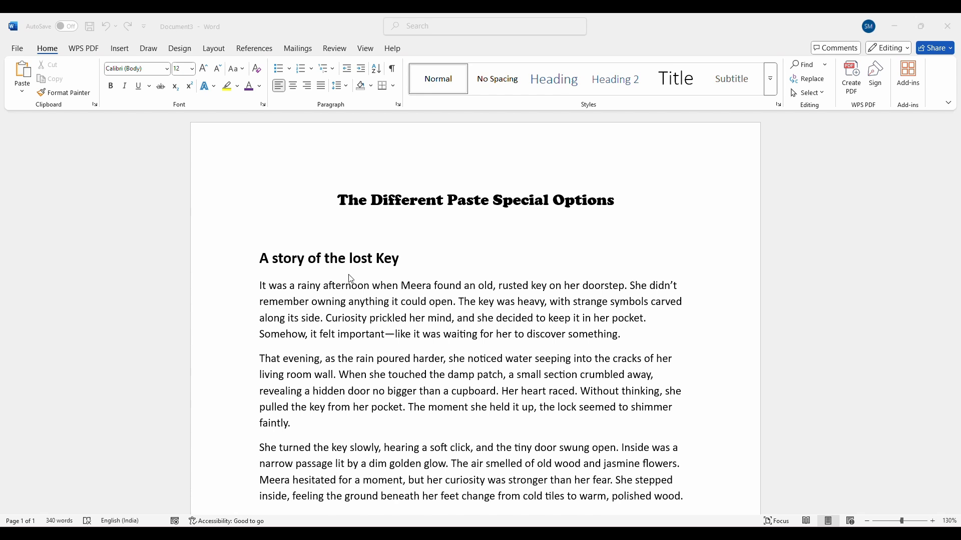
pyautogui.scroll(-1, 392, 391)
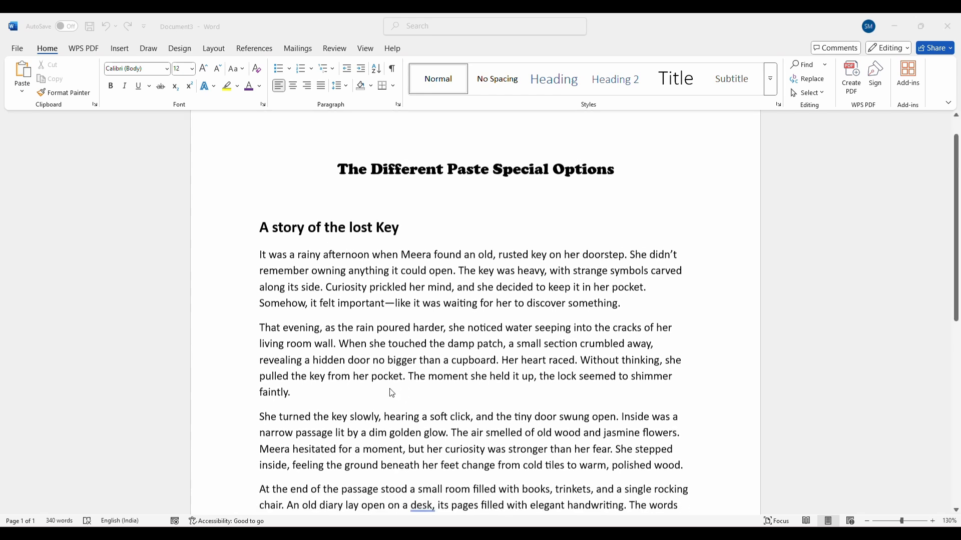
pyautogui.scroll(-1, 381, 431)
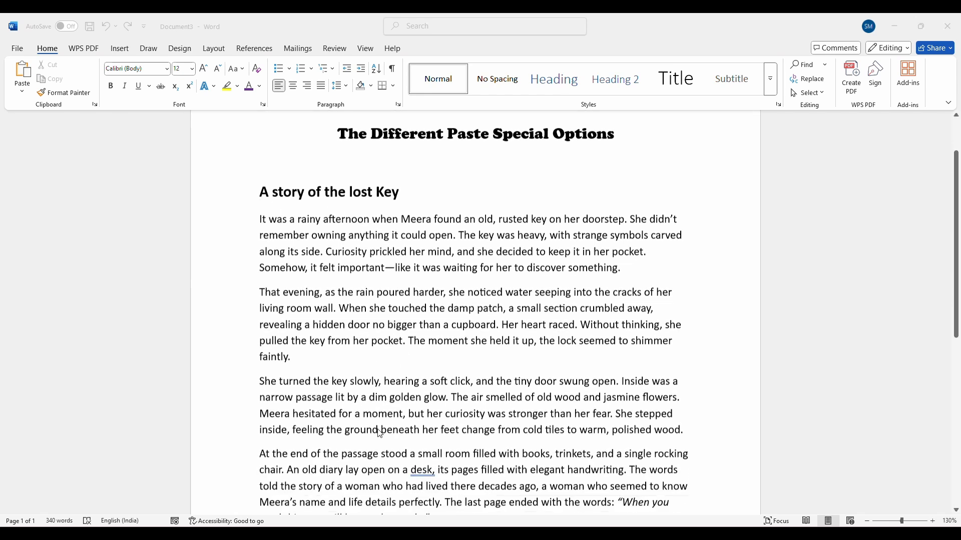
pyautogui.scroll(-2, 380, 433)
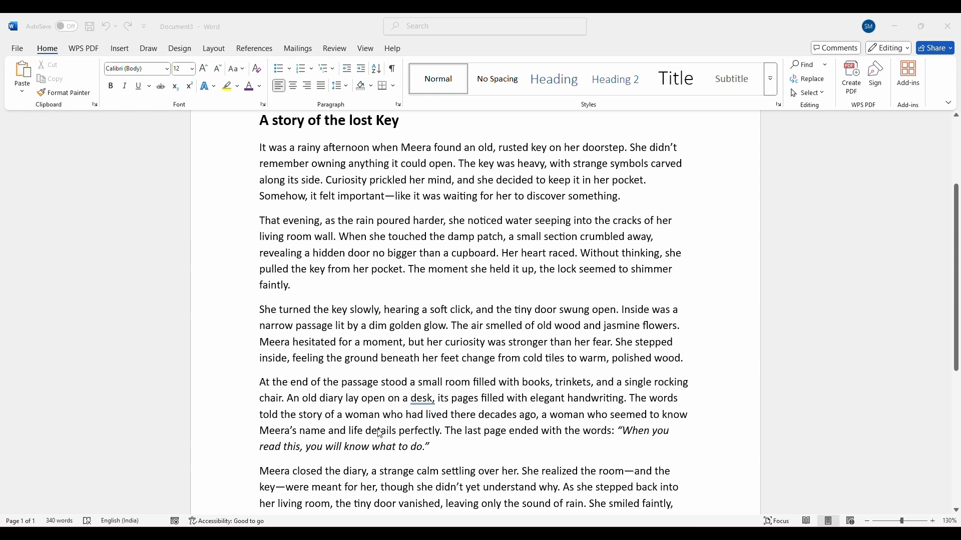
pyautogui.scroll(-2, 380, 434)
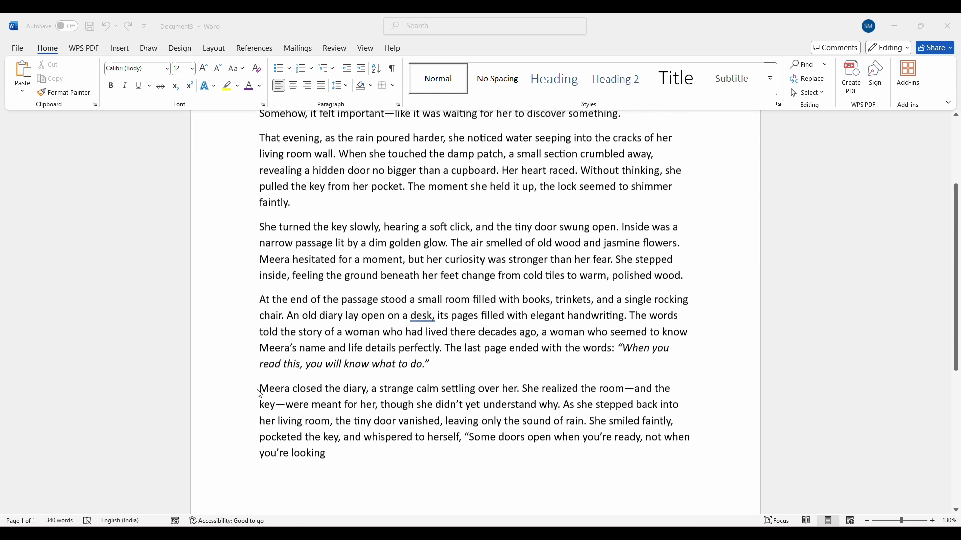
pyautogui.scroll(3, 259, 394)
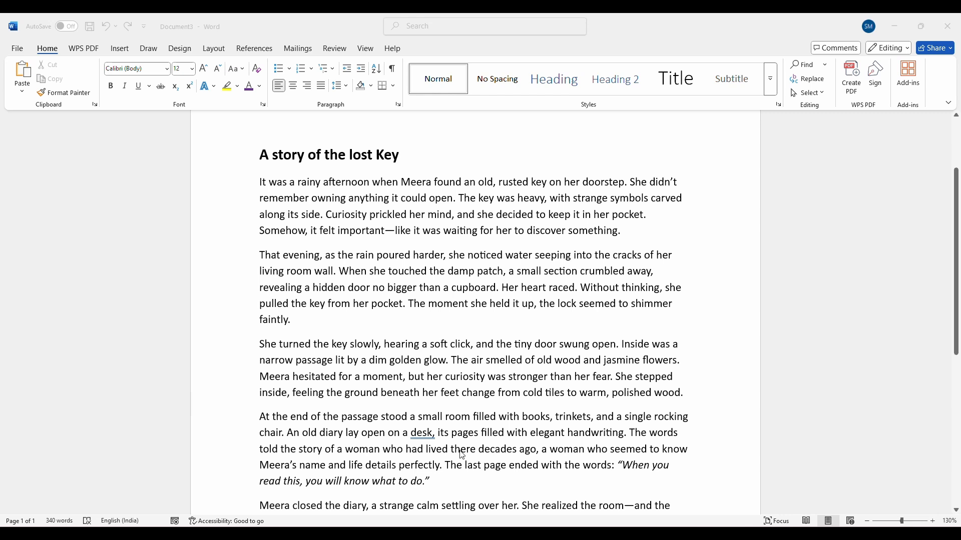
# Change the font of all body text below the heading "A story of the lost Key" to Avenir Next LT Pro
pyautogui.click(260, 183)
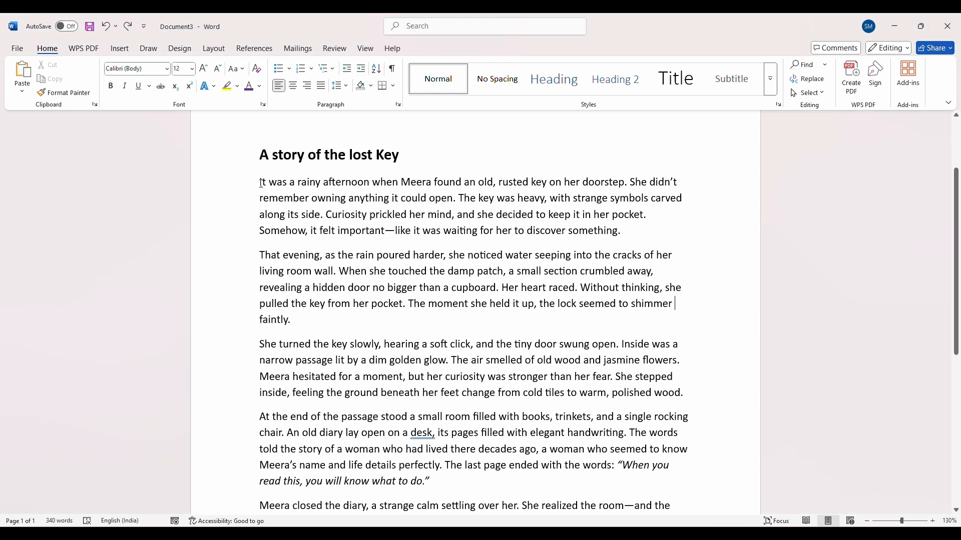
pyautogui.moveTo(261, 184); pyautogui.dragTo(353, 500)
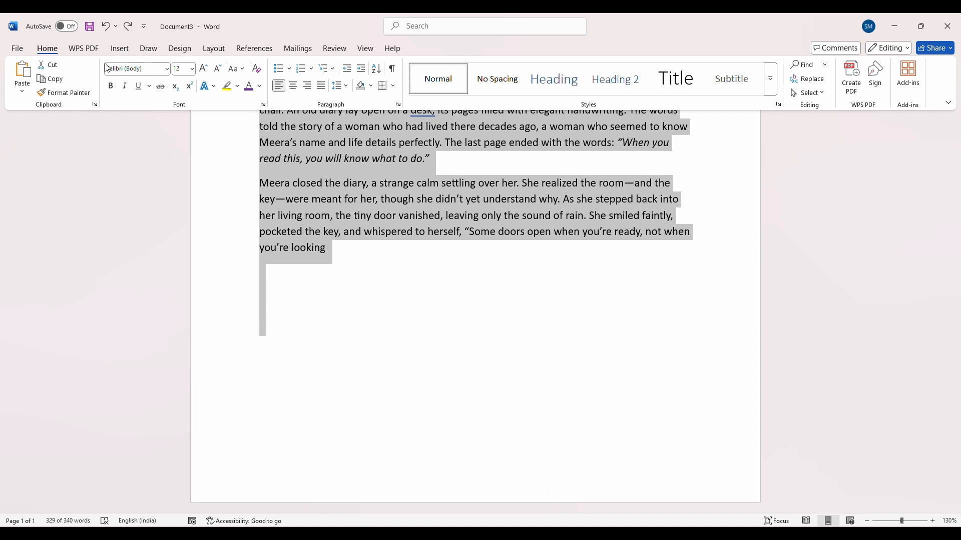
pyautogui.click(167, 71)
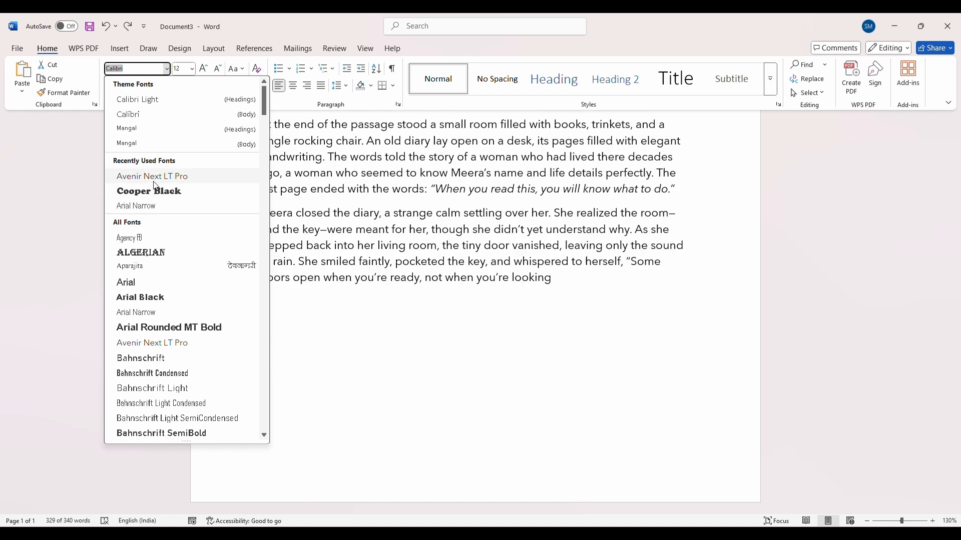
pyautogui.click(154, 179)
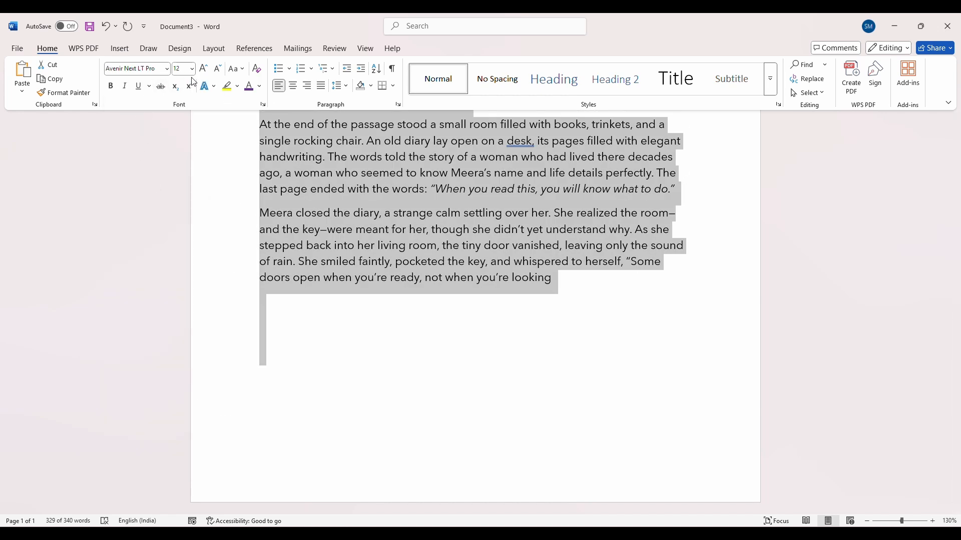
# Reduce the selected story text to font size 11 and colour it standard purple
pyautogui.click(219, 73)
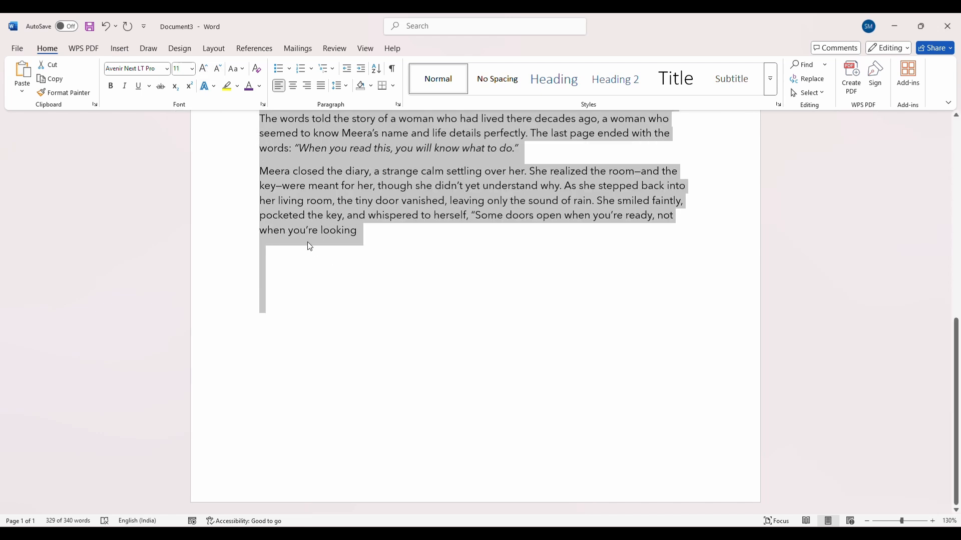
pyautogui.click(259, 87)
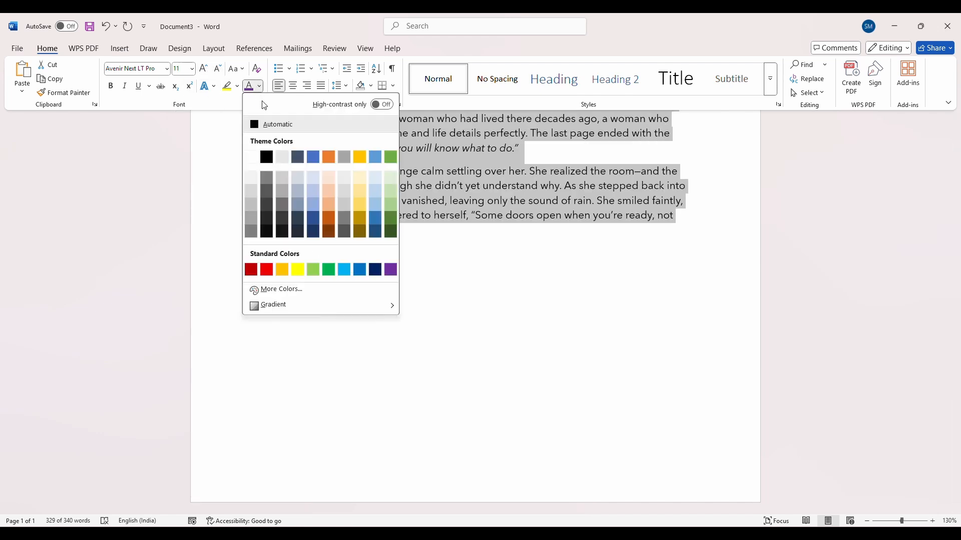
pyautogui.click(390, 269)
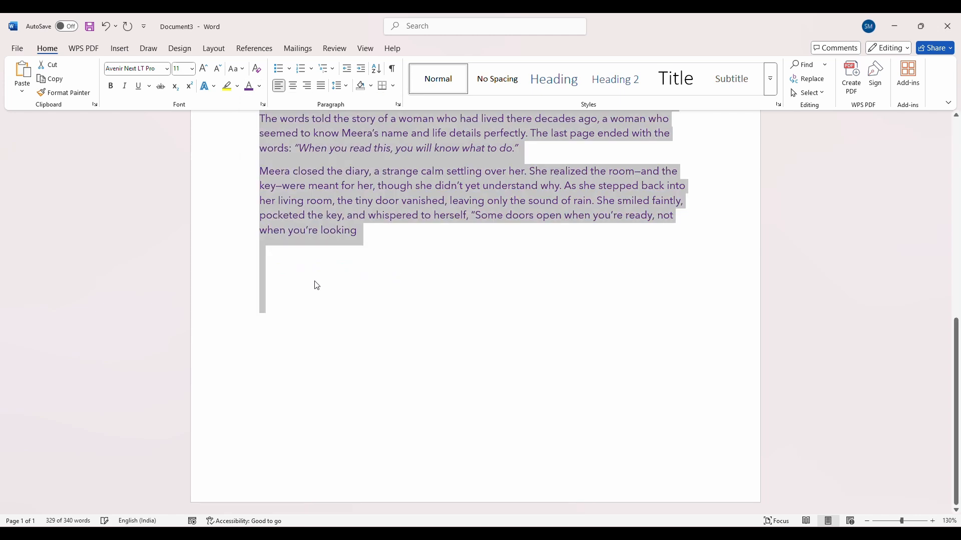
pyautogui.scroll(3, 291, 282)
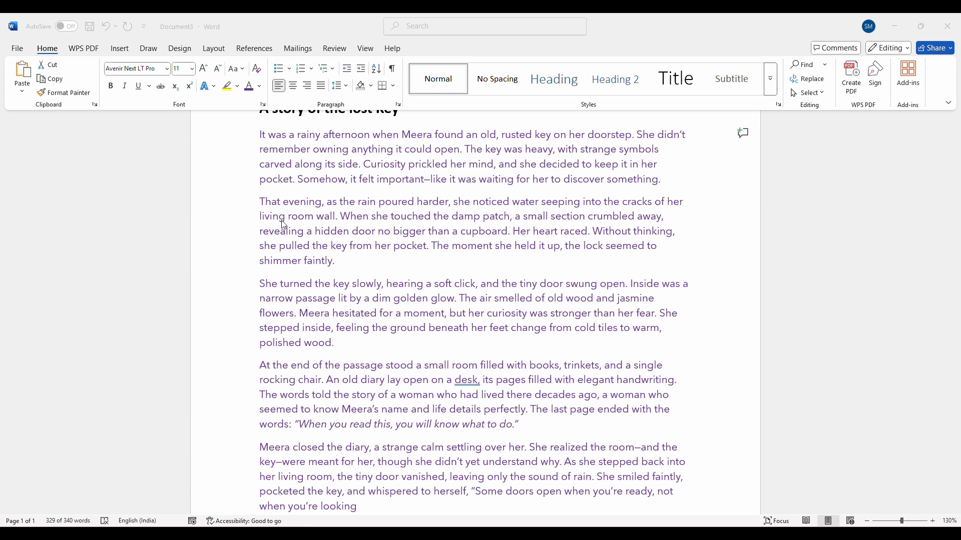
# In Document2, set the paragraph above the salary table in Arial Narrow with bold and italic
pyautogui.click(442, 495)
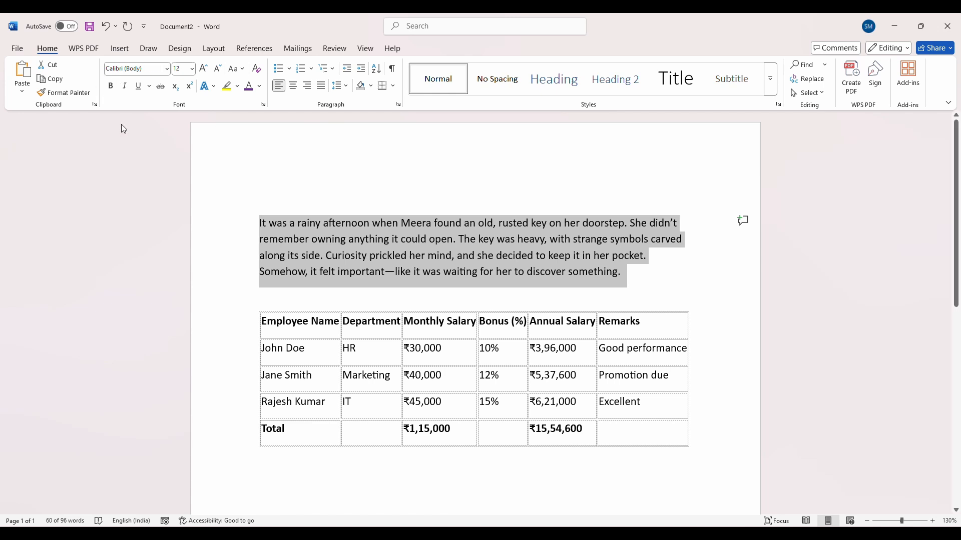
pyautogui.click(166, 69)
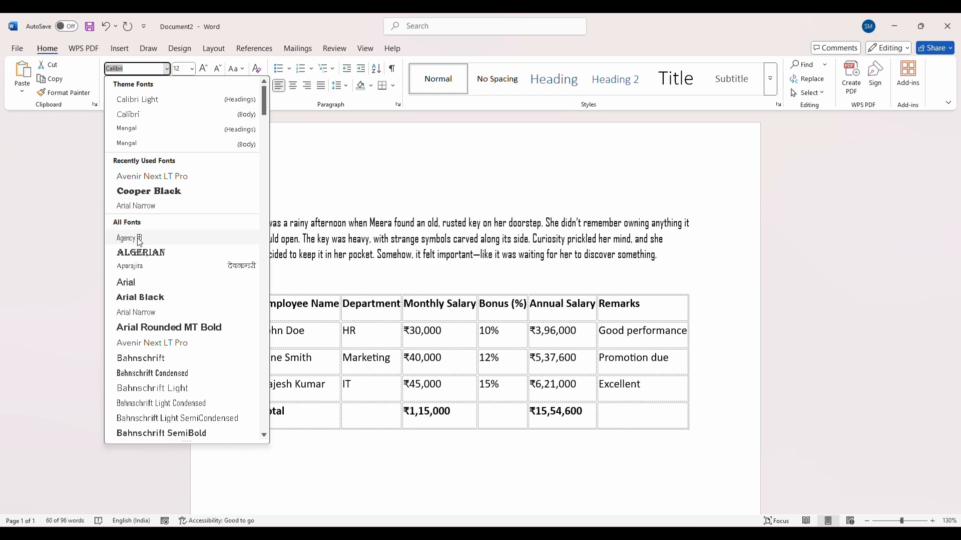
pyautogui.click(145, 206)
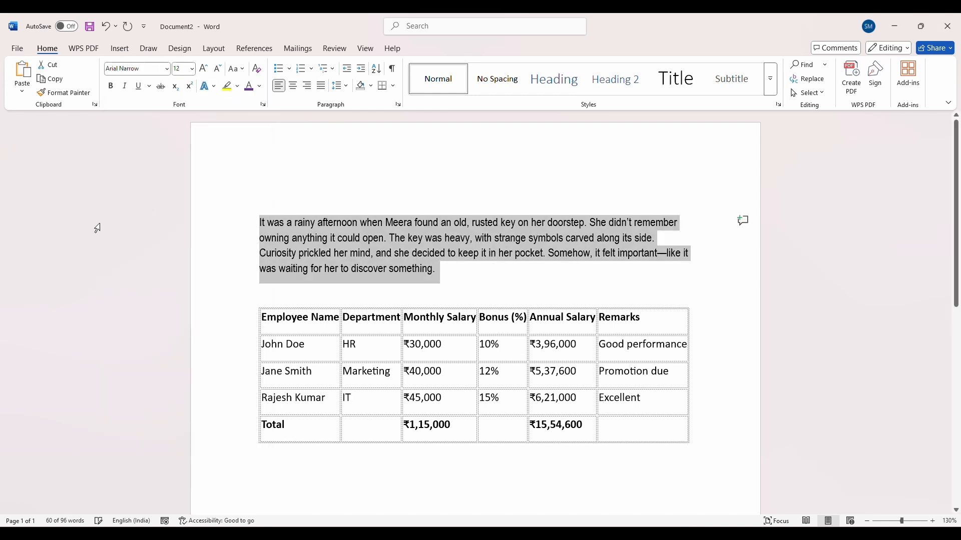
pyautogui.click(111, 91)
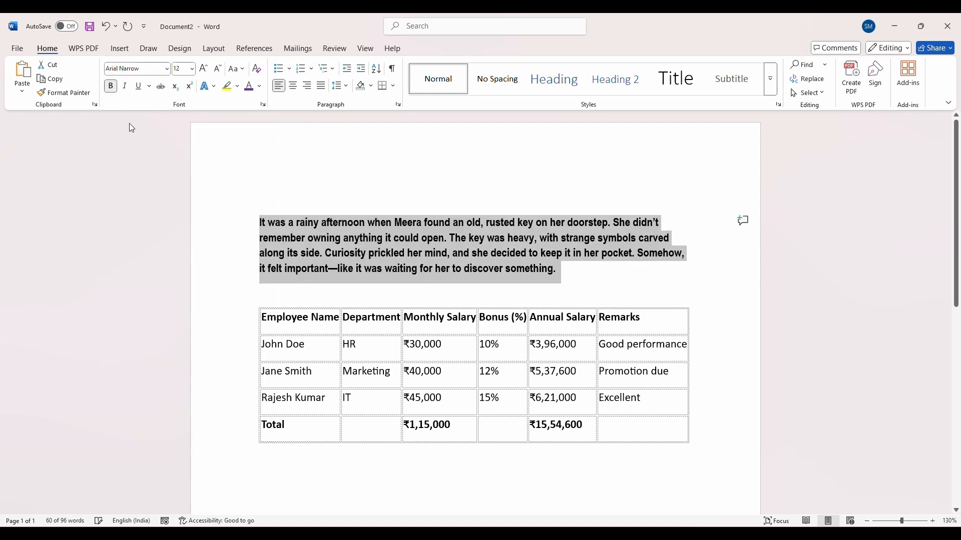
pyautogui.click(125, 86)
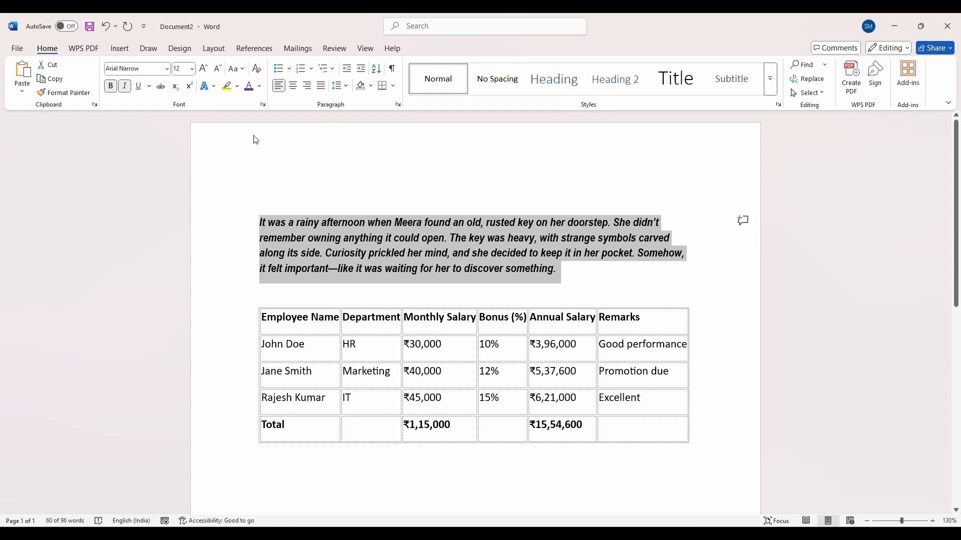
# Colour the selected paragraph in Document2 standard green and enlarge its font size to 16
pyautogui.click(259, 86)
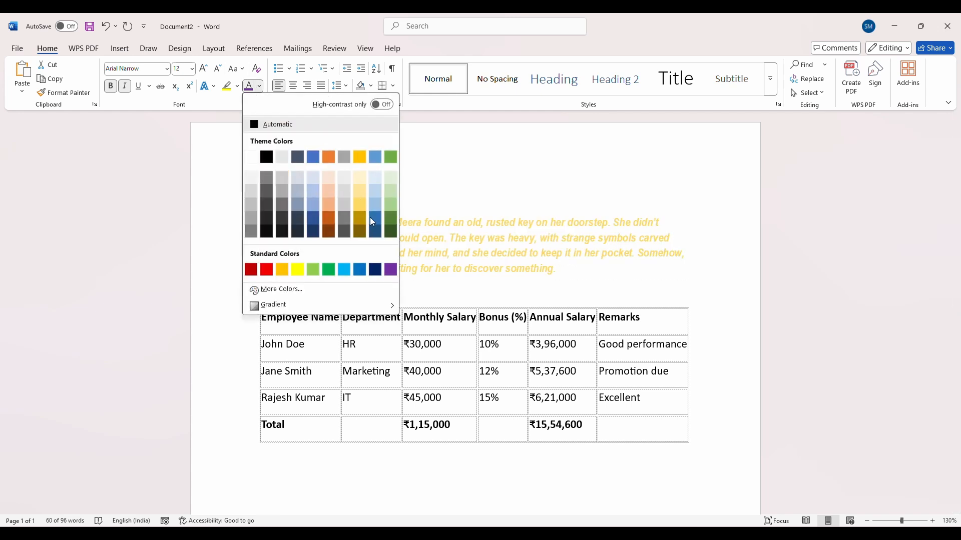
pyautogui.click(331, 269)
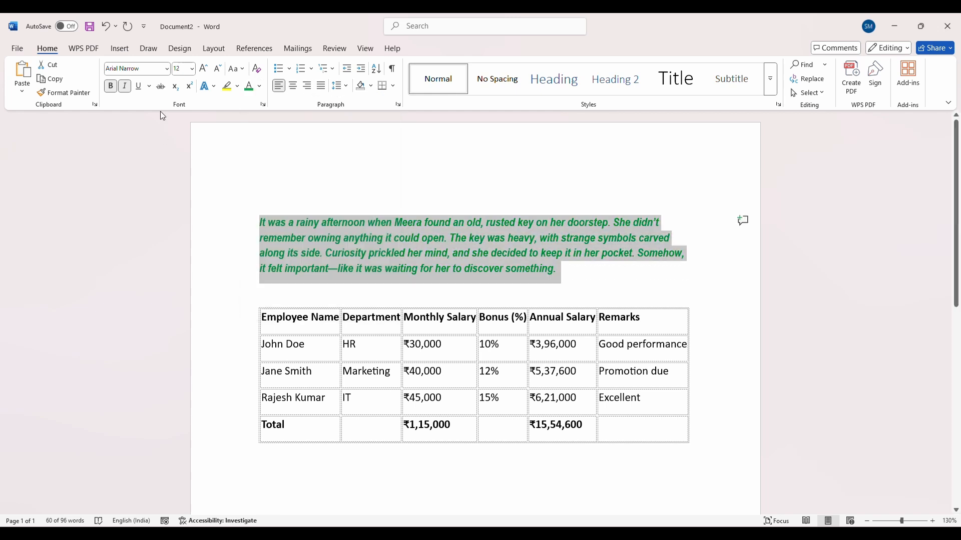
pyautogui.click(204, 69)
pyautogui.click(205, 69)
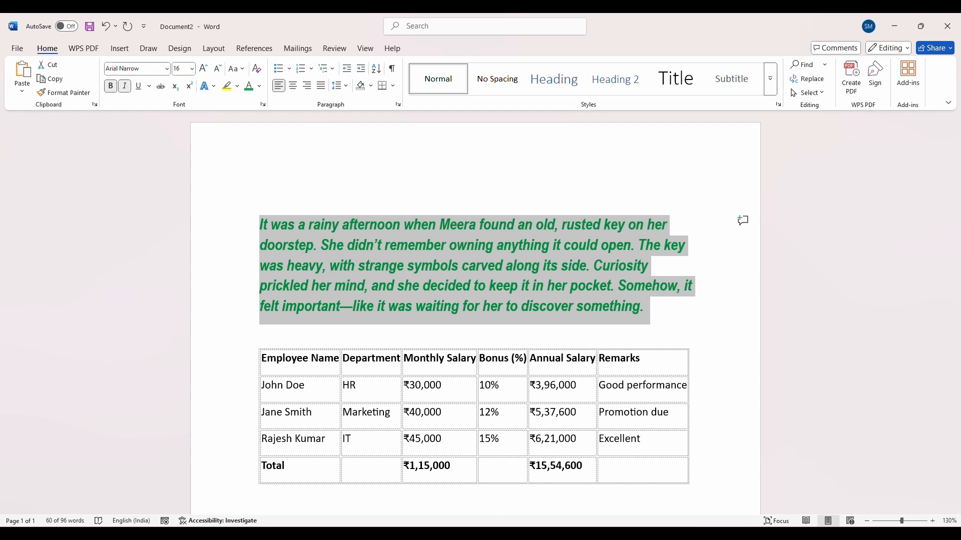
# Compare the formatting of the story text in Document3 with that of the paragraph in Document2
pyautogui.moveTo(502, 525)
pyautogui.click(542, 490)
pyautogui.scroll(-4, 277, 191)
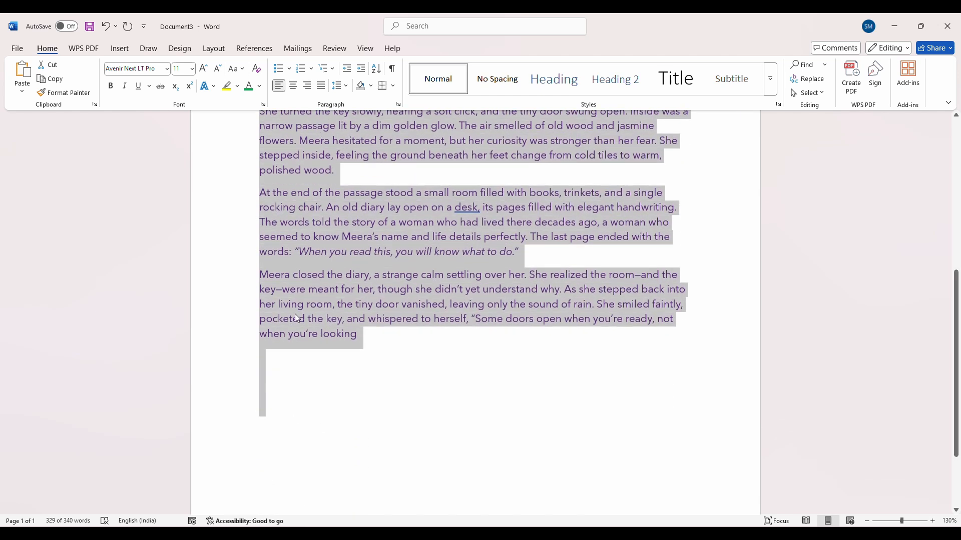
pyautogui.scroll(-1, 305, 284)
pyautogui.scroll(2, 314, 237)
pyautogui.scroll(-2, 290, 413)
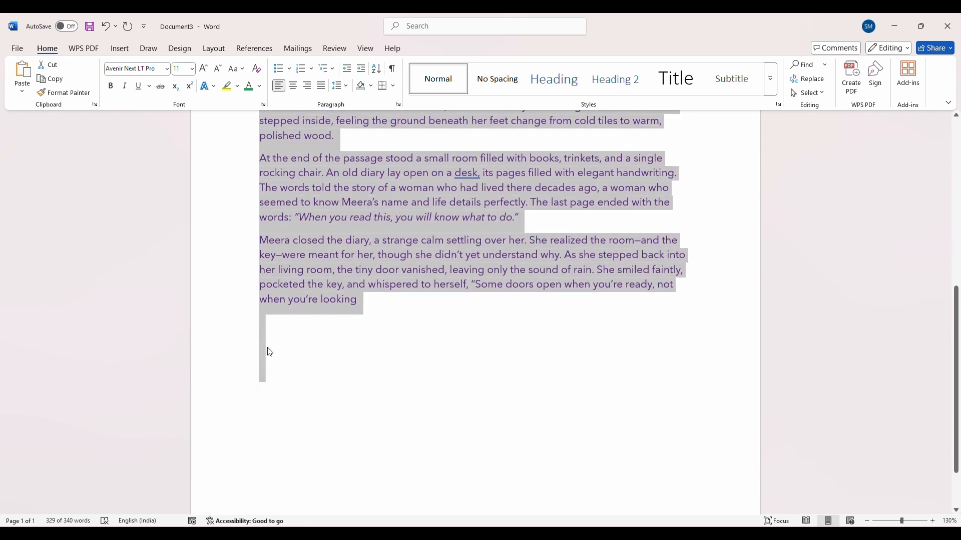
pyautogui.scroll(-2, 280, 430)
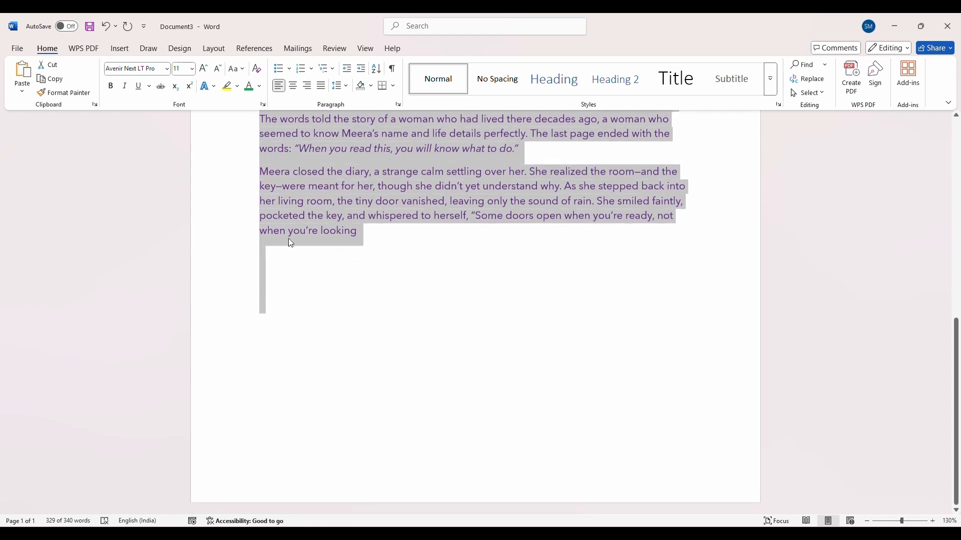
pyautogui.scroll(3, 293, 350)
pyautogui.scroll(6, 296, 294)
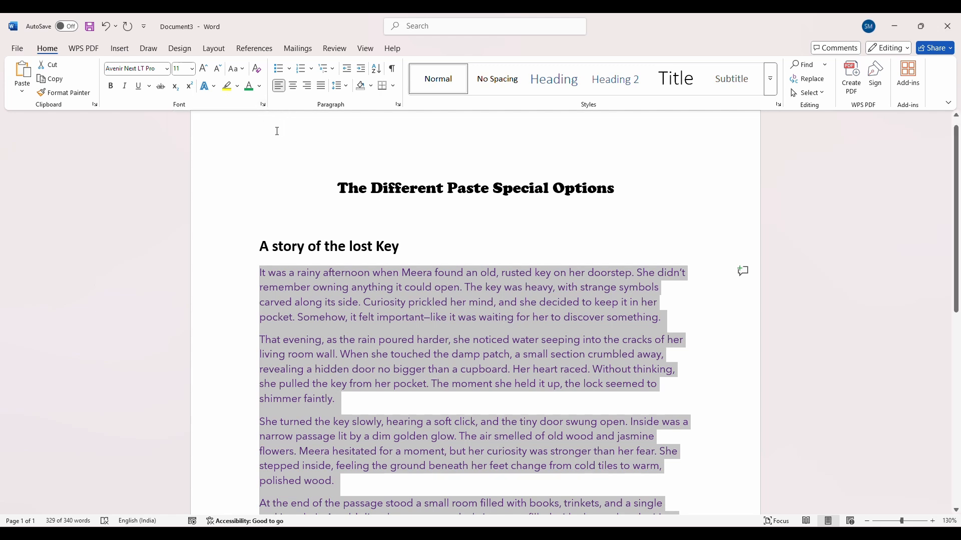
pyautogui.scroll(-5, 283, 178)
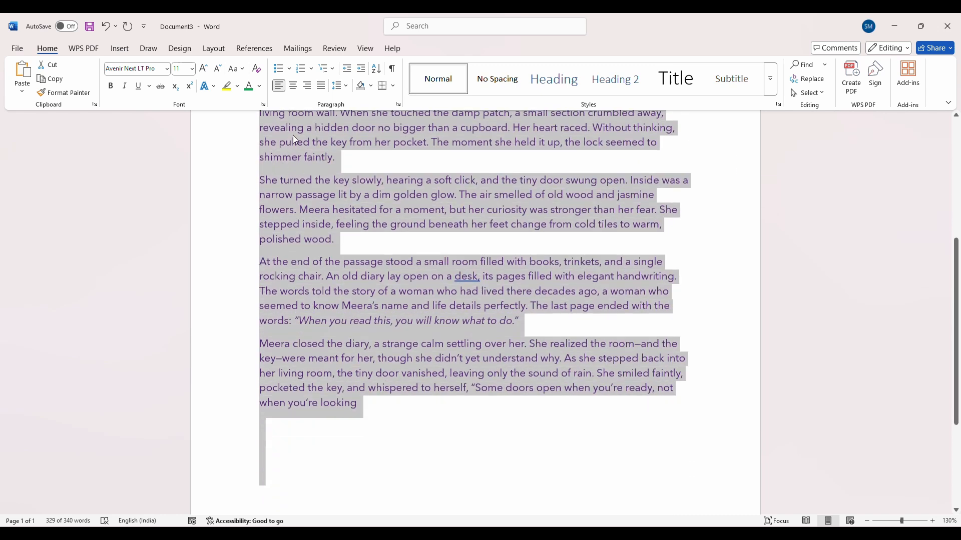
pyautogui.moveTo(506, 533)
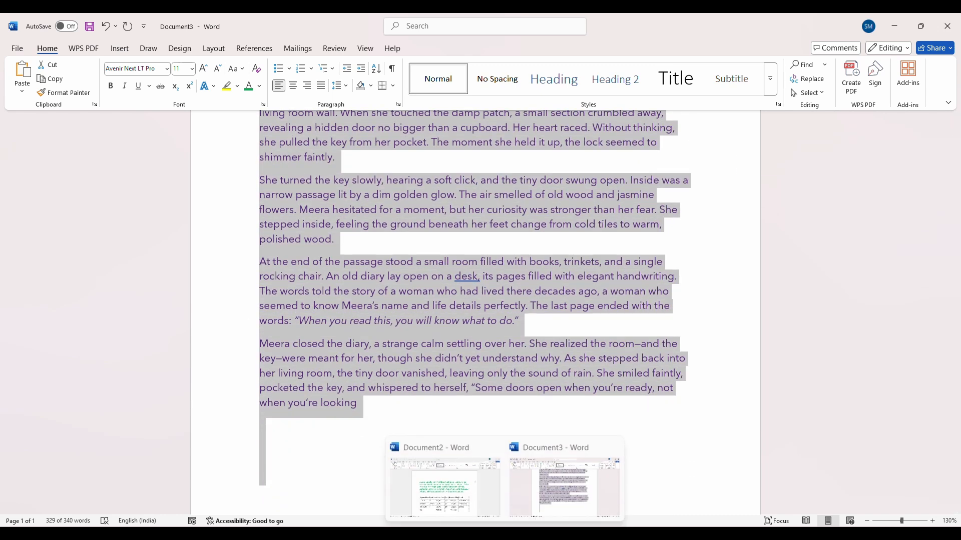
pyautogui.click(449, 484)
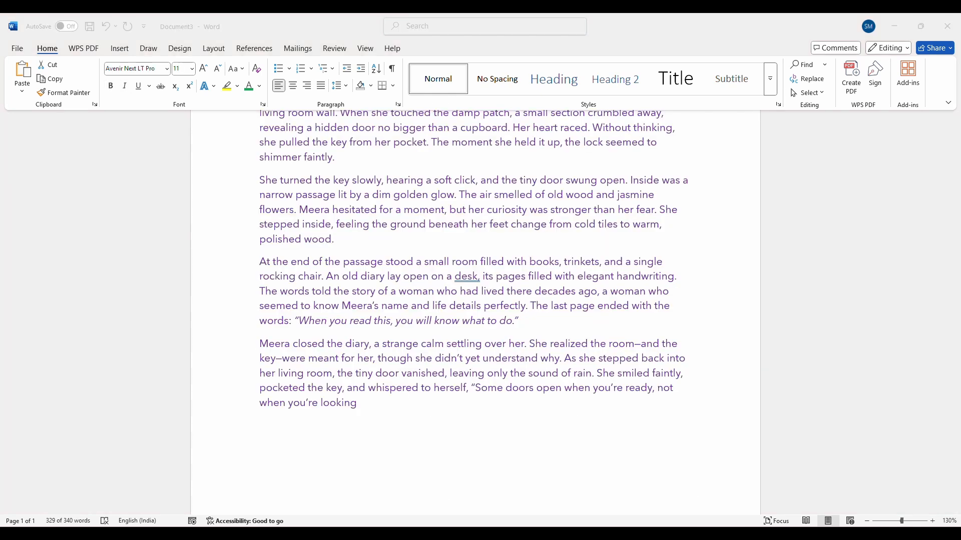
pyautogui.moveTo(505, 534)
pyautogui.click(447, 488)
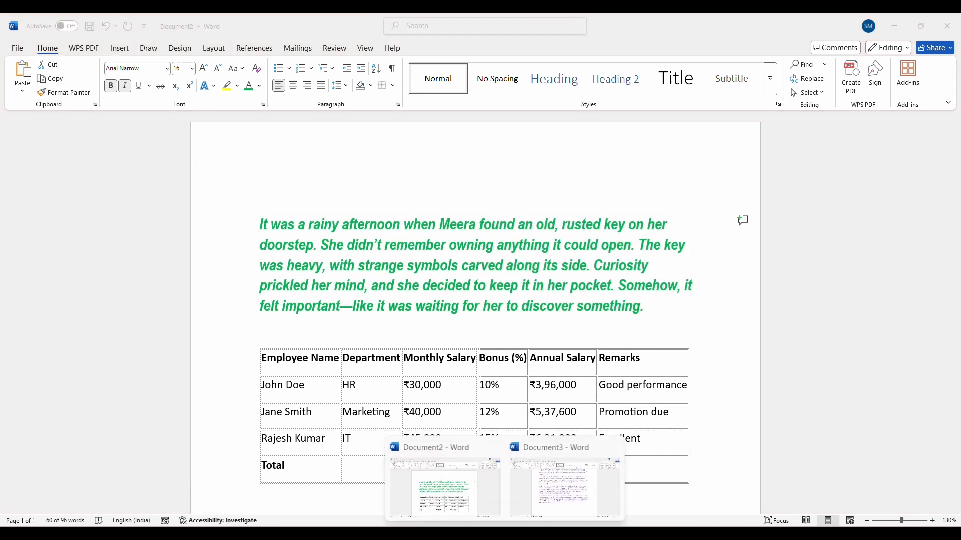
# In Document3, add the numbered heading "1) Keep Source Formatting:" below the story text and correct its spelling
pyautogui.click(551, 498)
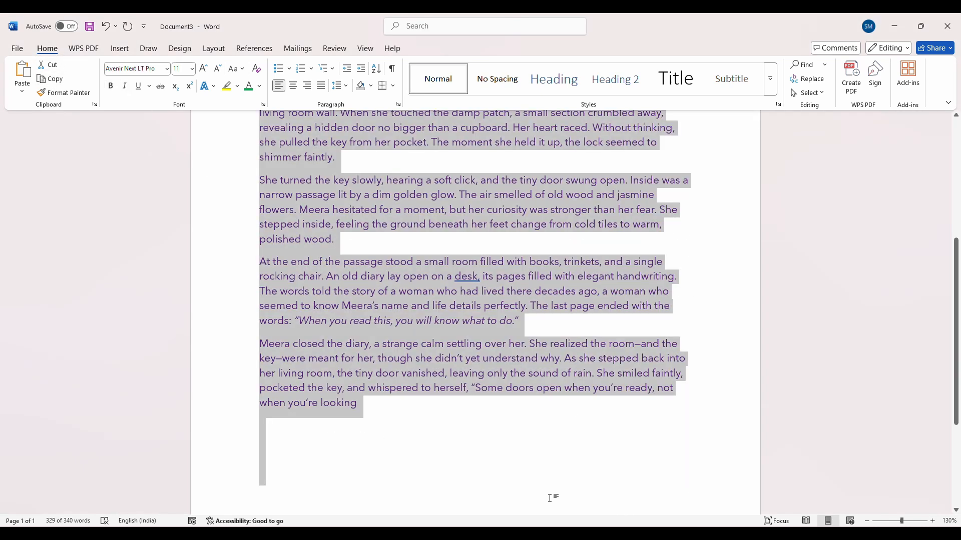
pyautogui.click(271, 442)
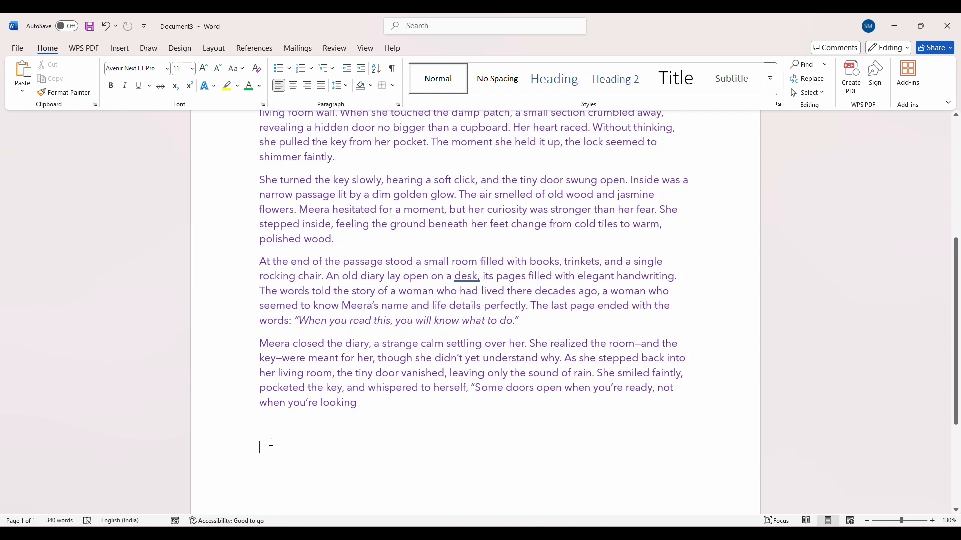
pyautogui.write('1) ')
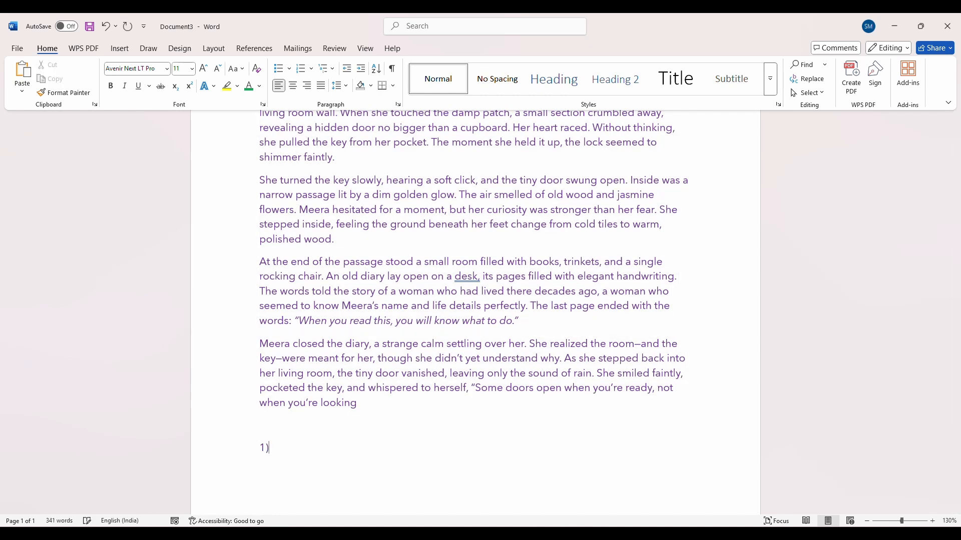
pyautogui.write('Keep')
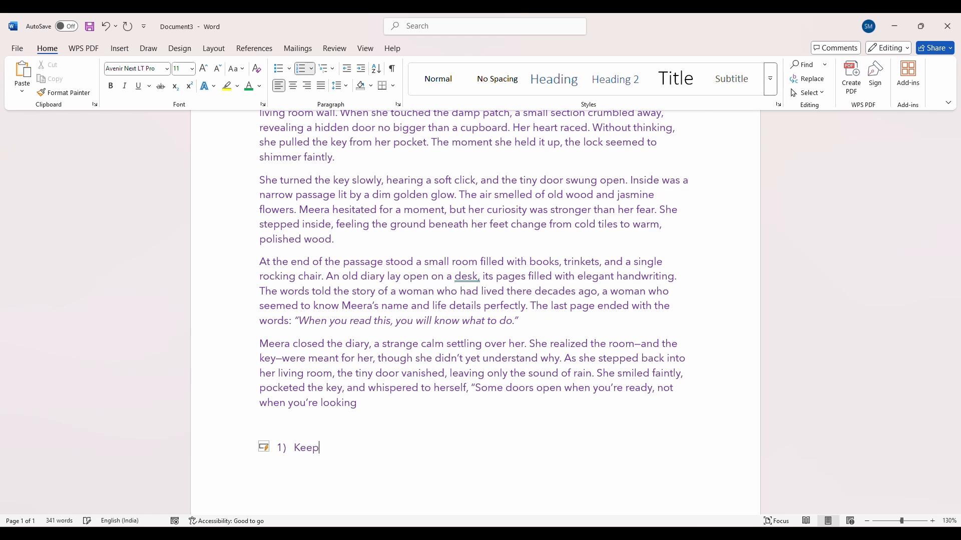
pyautogui.write(' Source Formating')
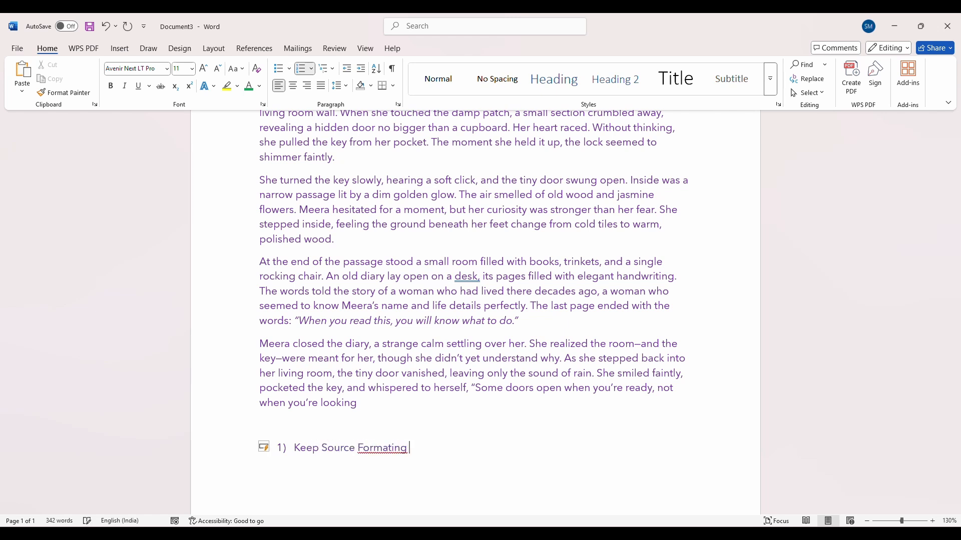
pyautogui.click(22, 92)
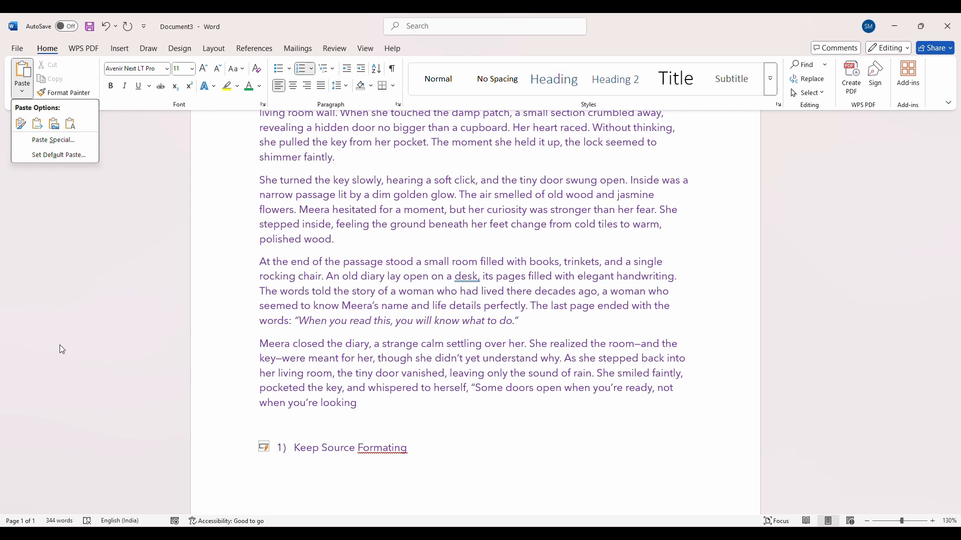
pyautogui.click(392, 452)
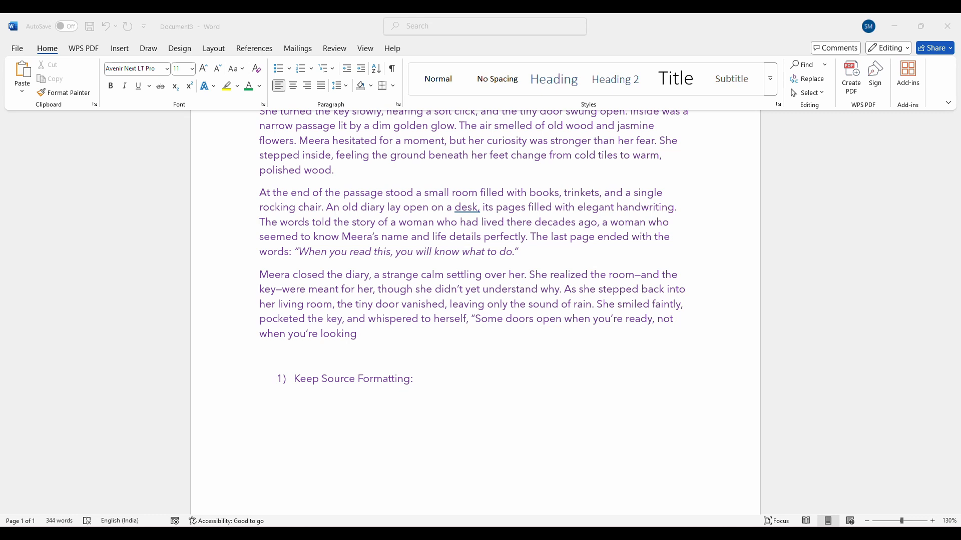
# Paste the green paragraph from Document2 under the first numbered heading in Document3 with the Keep Source Formatting option
pyautogui.moveTo(505, 534)
pyautogui.click(564, 492)
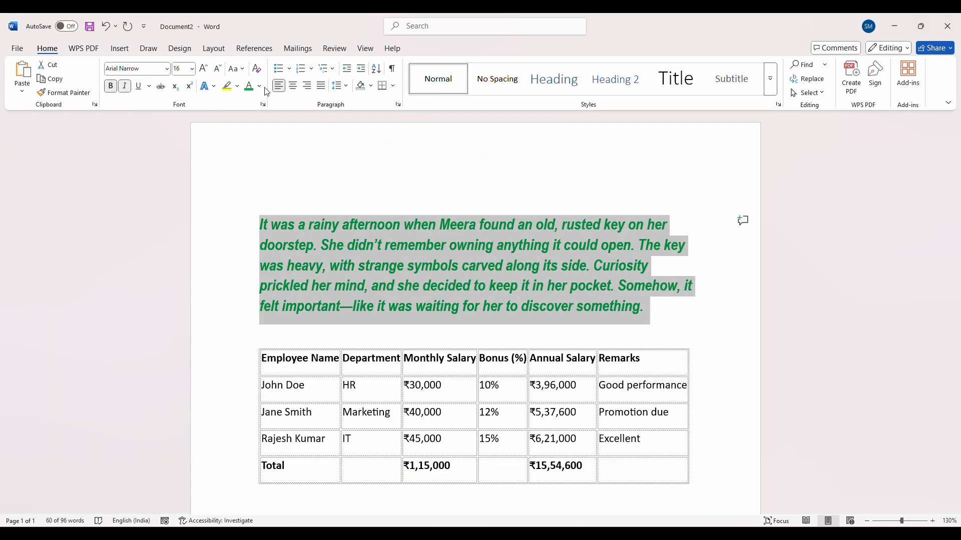
pyautogui.moveTo(506, 534)
pyautogui.click(446, 483)
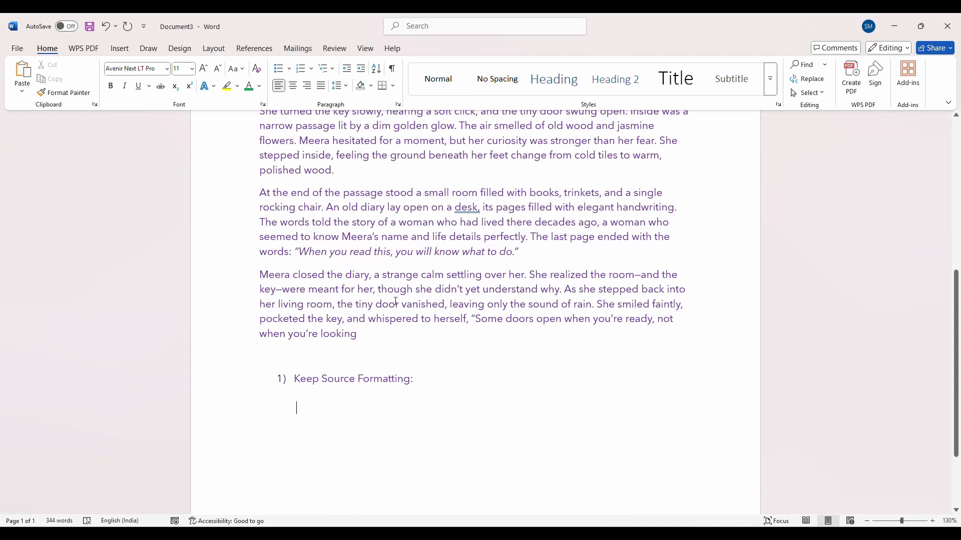
pyautogui.scroll(1, 391, 300)
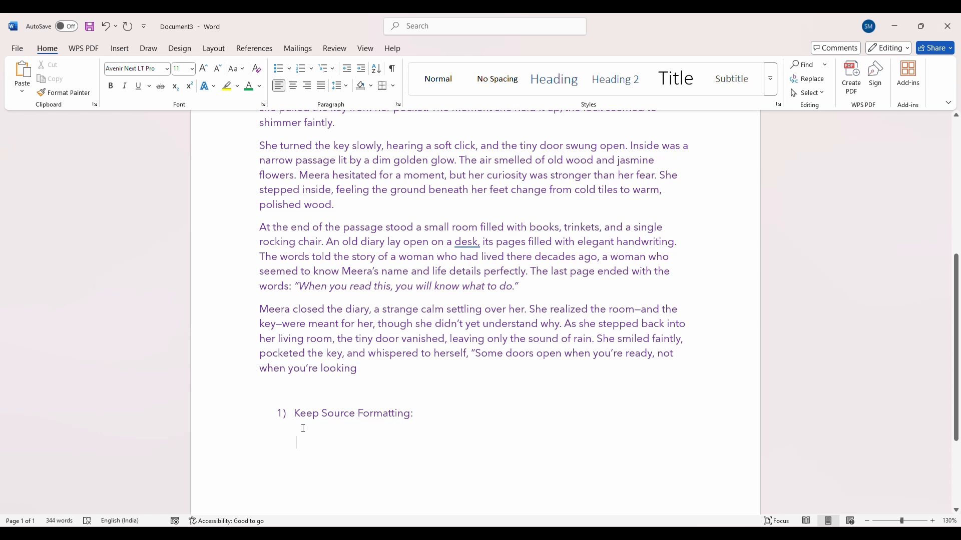
pyautogui.click(22, 91)
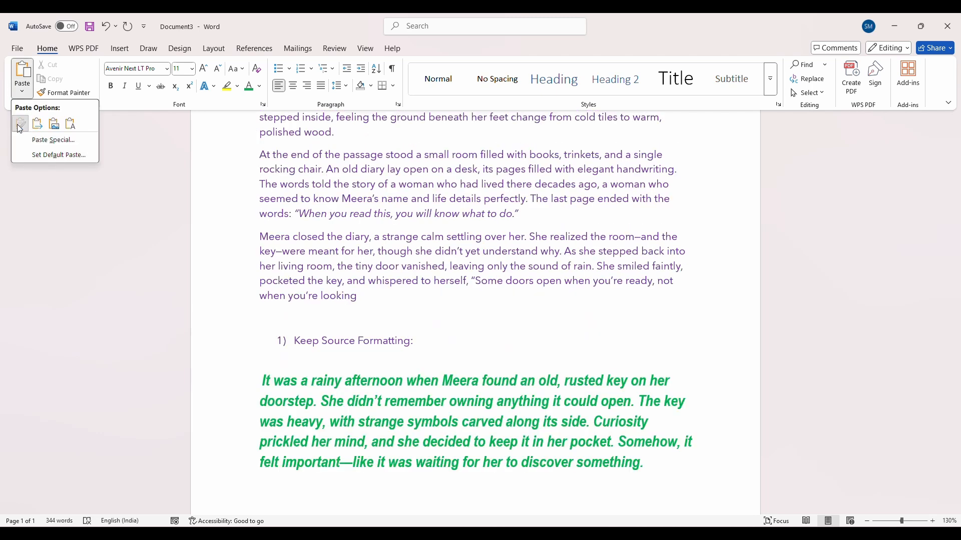
pyautogui.click(20, 124)
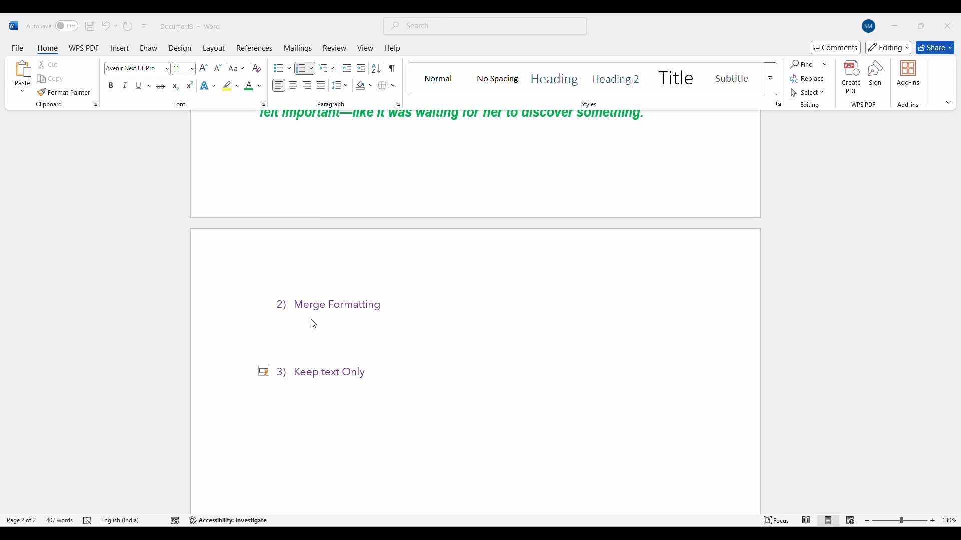
# Compare the green source paragraph in Document2 with the story text and the pasted copy in Document3
pyautogui.scroll(2, 350, 360)
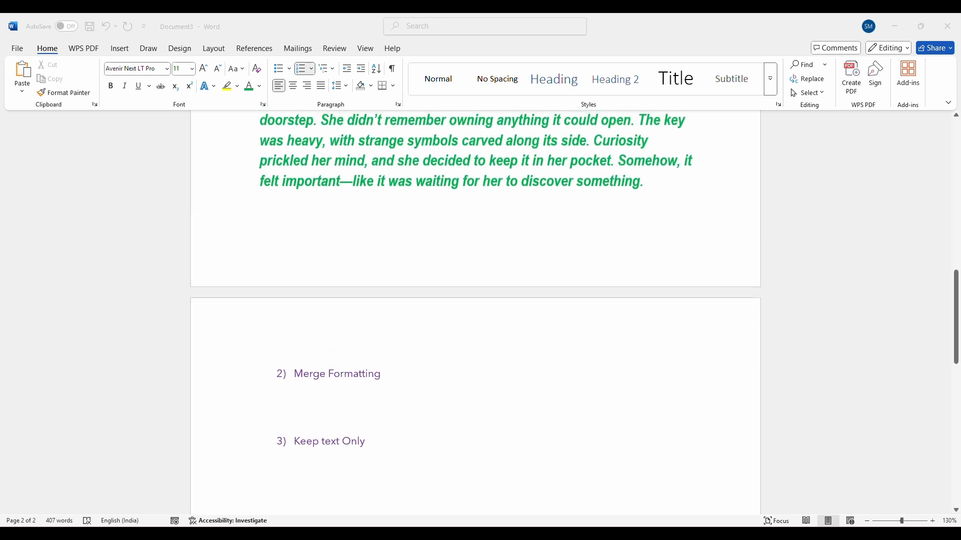
pyautogui.moveTo(505, 533)
pyautogui.click(445, 483)
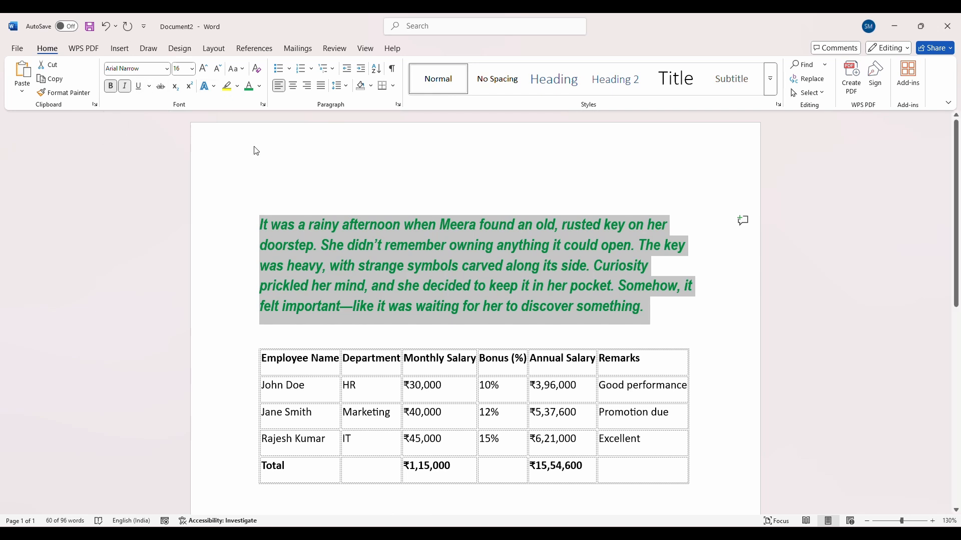
pyautogui.moveTo(505, 534)
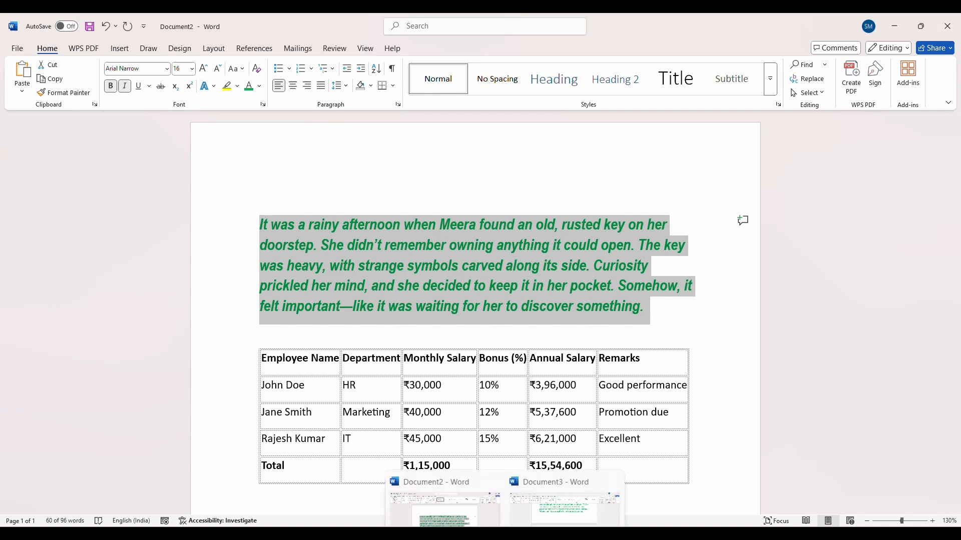
pyautogui.click(545, 518)
pyautogui.scroll(8, 369, 208)
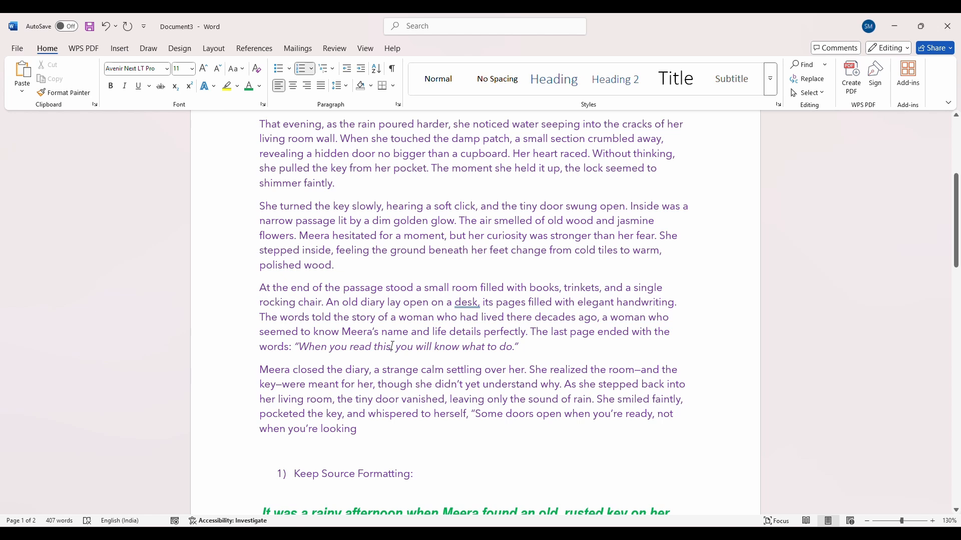
pyautogui.scroll(-2, 393, 347)
pyautogui.scroll(-10, 393, 346)
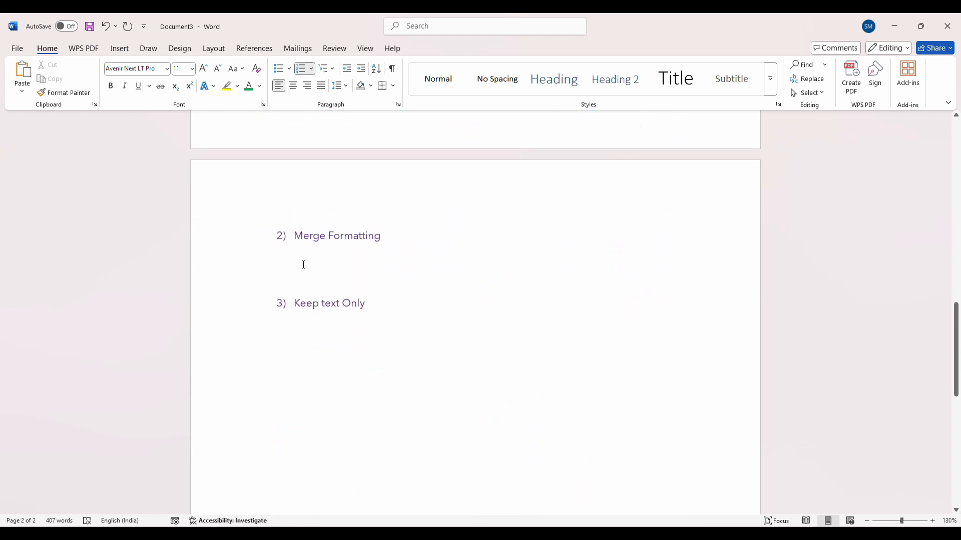
# Check the bold and italic settings of the source paragraph in Document2 against the font settings of the story text in Document3
pyautogui.click(308, 259)
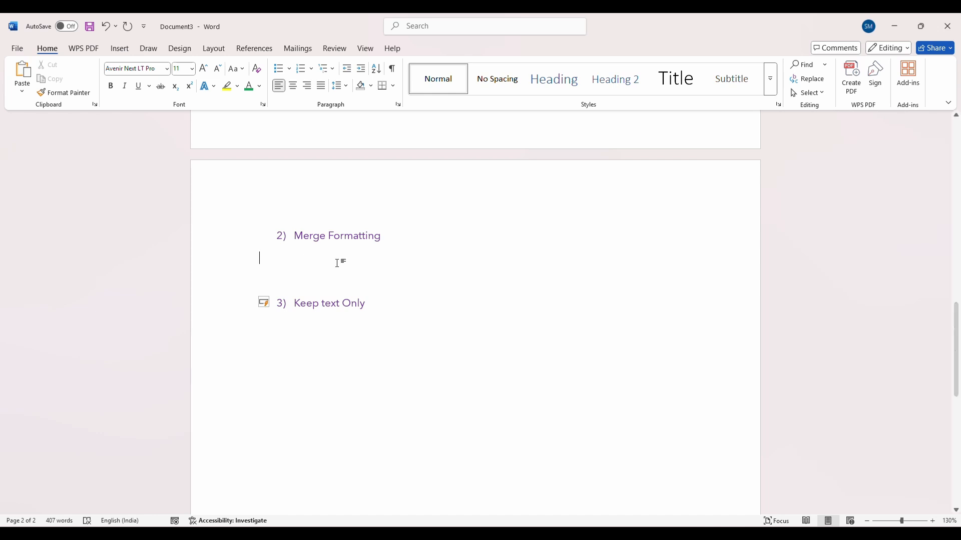
pyautogui.scroll(3, 338, 259)
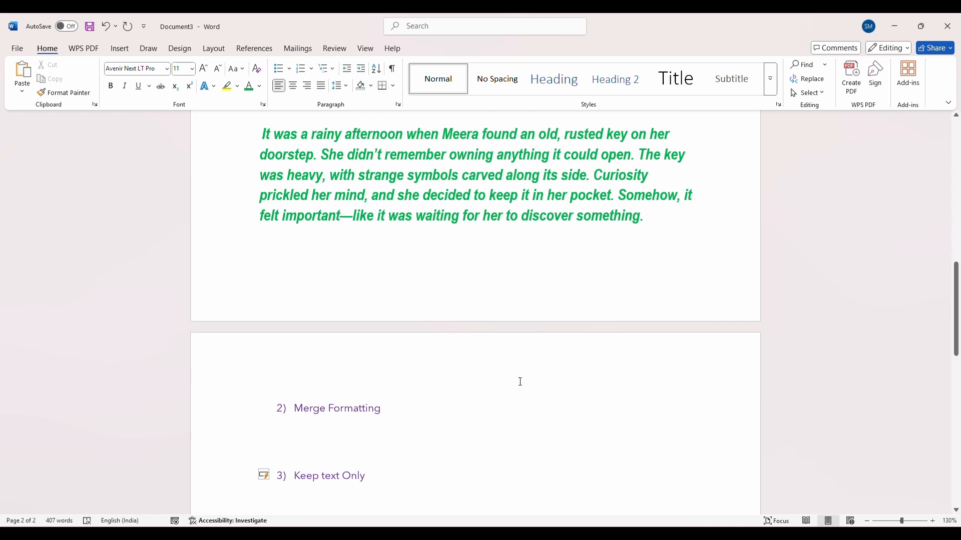
pyautogui.moveTo(505, 534)
pyautogui.click(453, 501)
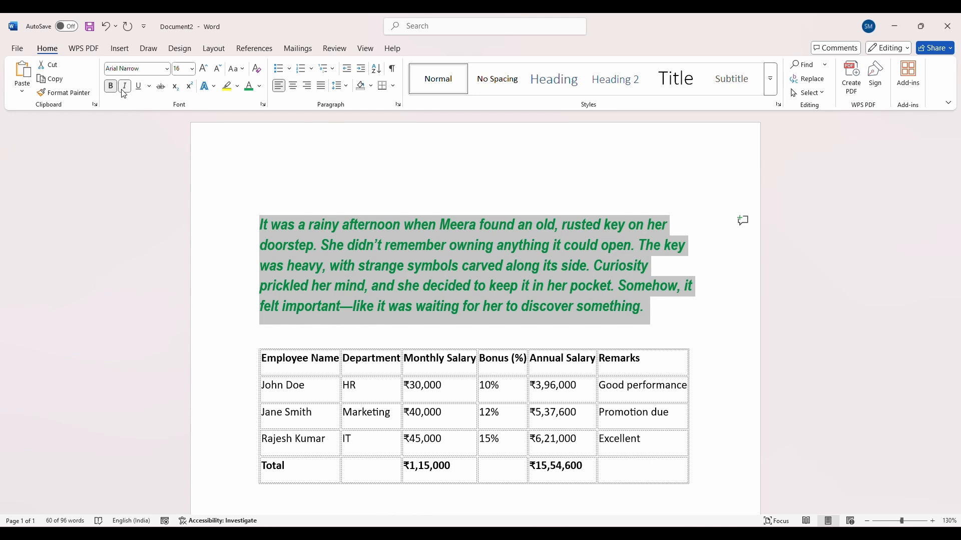
pyautogui.scroll(5, 444, 380)
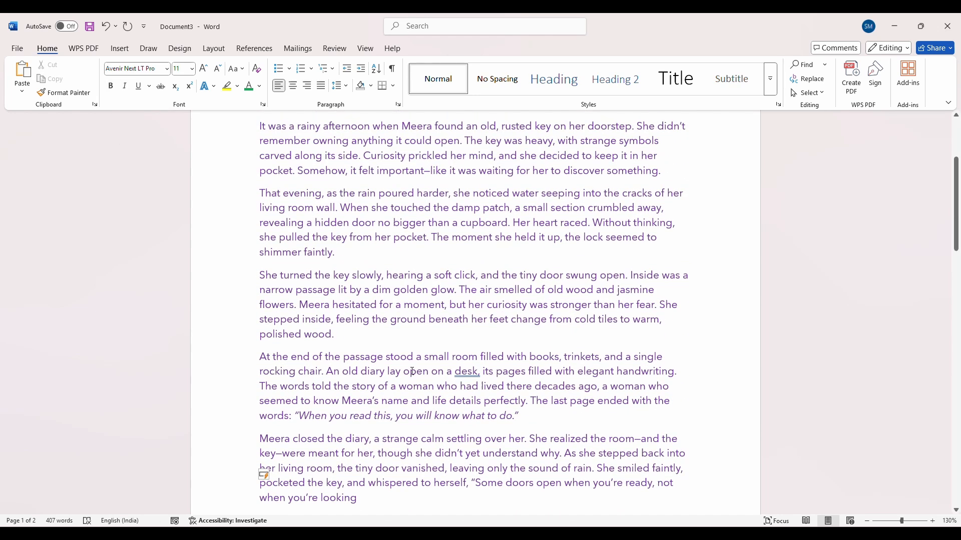
pyautogui.click(411, 372)
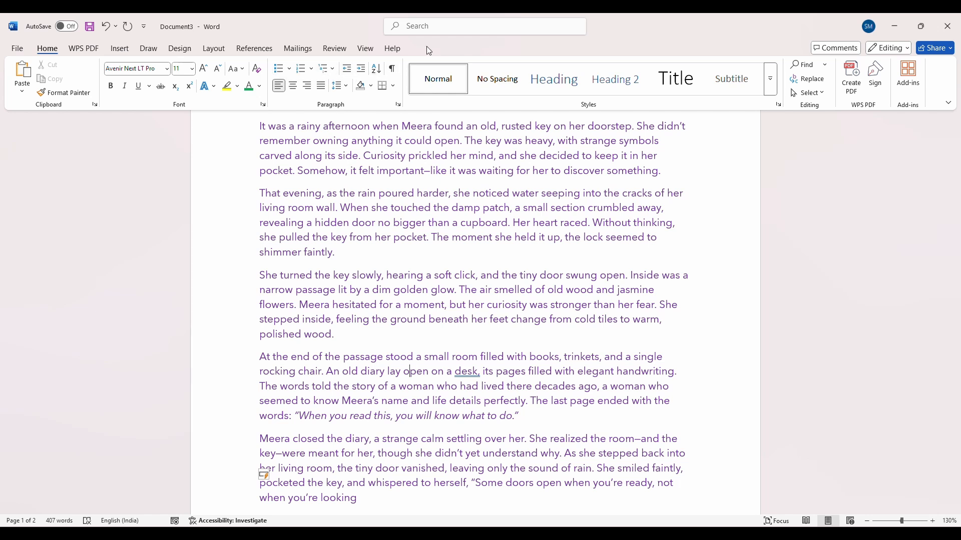
pyautogui.scroll(-9, 405, 189)
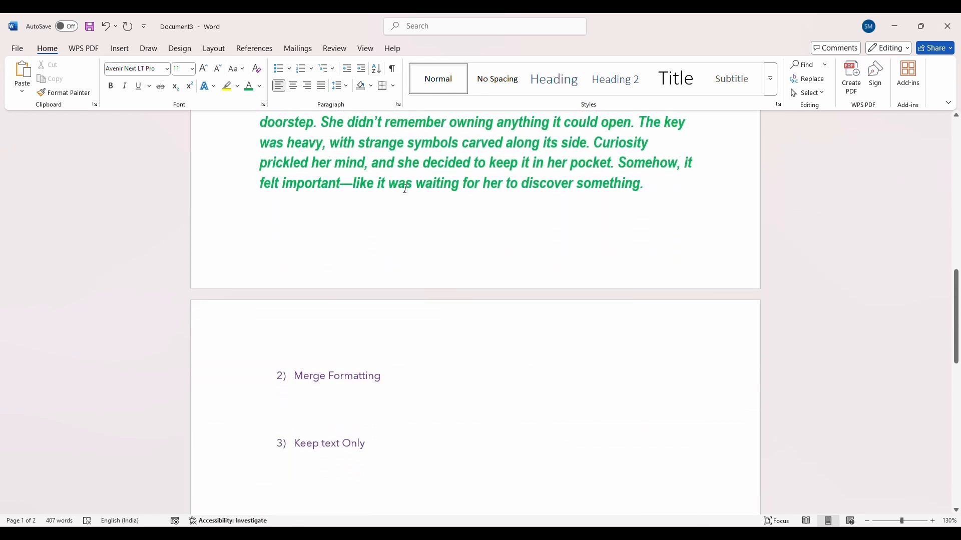
pyautogui.scroll(10, 405, 190)
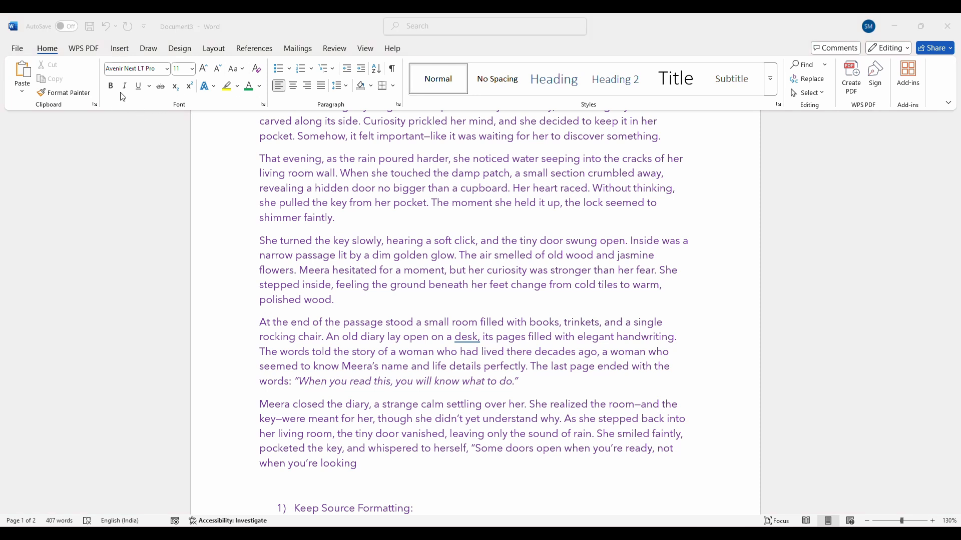
# Paste the copied paragraph under the "2) Merge Formatting" heading in Document3 with the Merge Formatting option
pyautogui.scroll(-10, 294, 345)
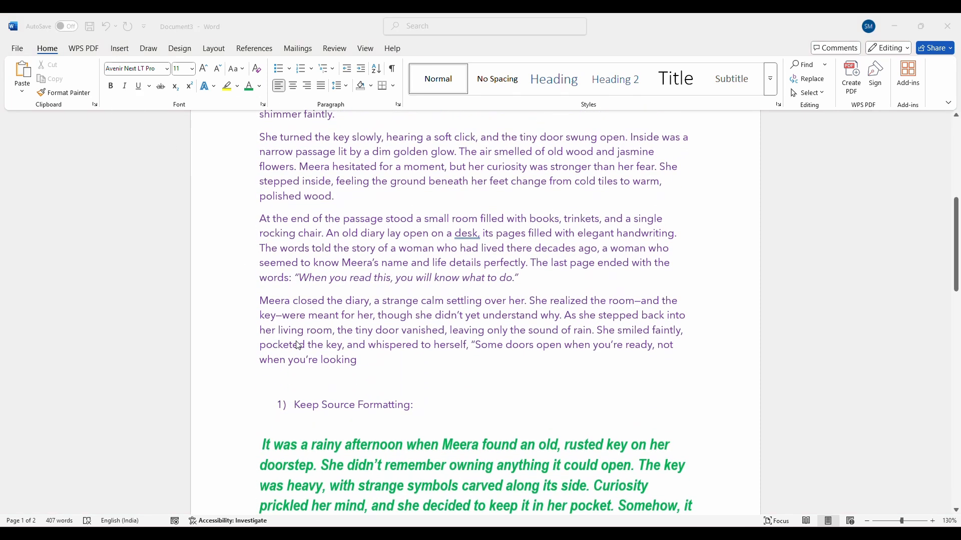
pyautogui.click(22, 94)
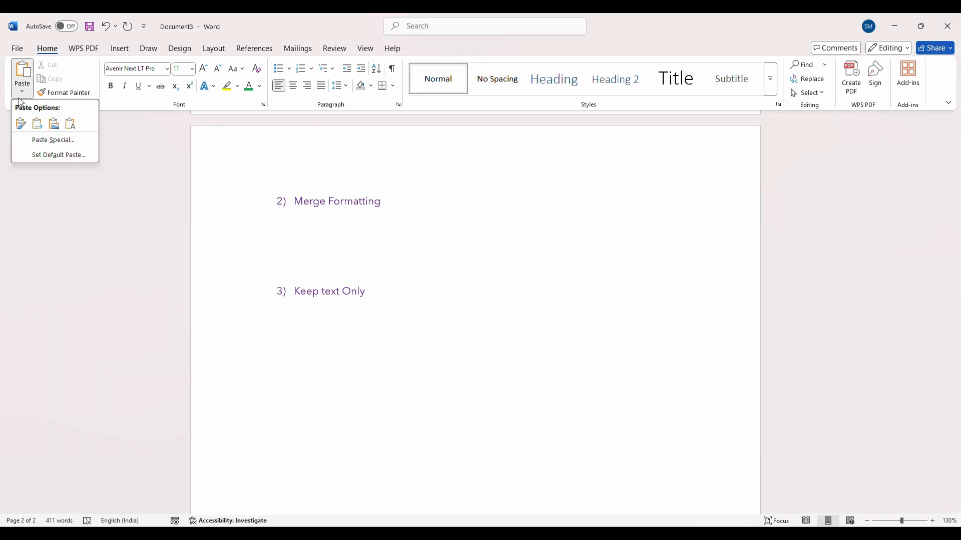
pyautogui.click(37, 130)
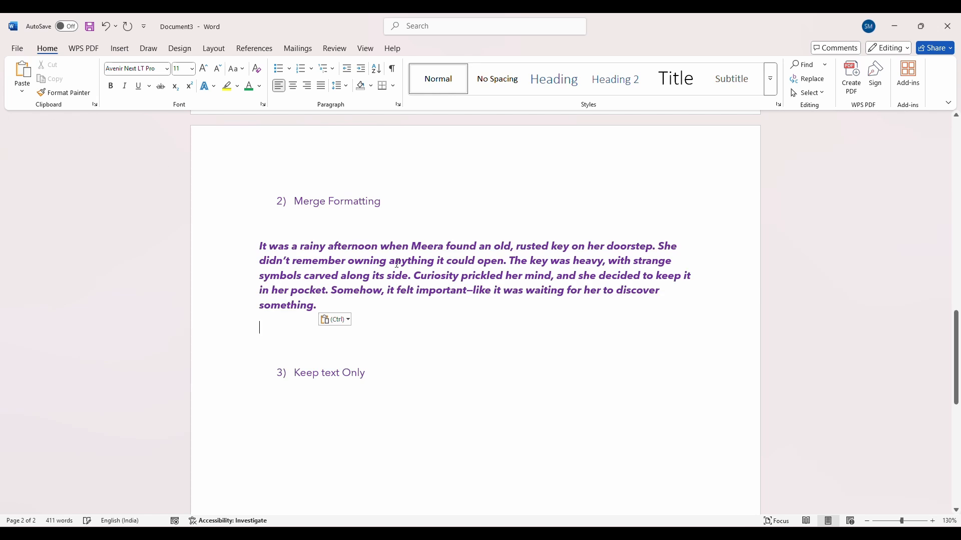
# Compare the merge-formatted paragraph with the source-formatted copy, the story text and the original paragraph in Document2
pyautogui.scroll(10, 440, 321)
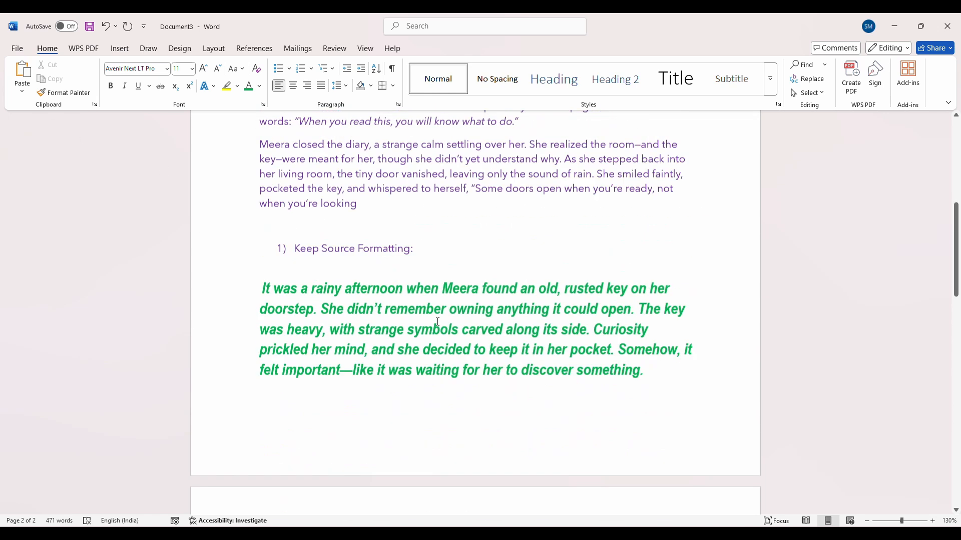
pyautogui.scroll(-8, 395, 235)
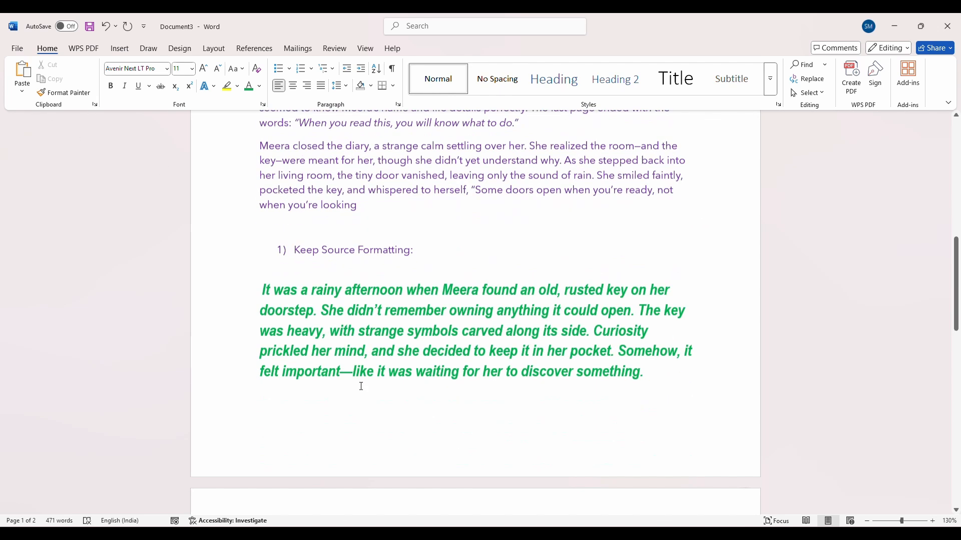
pyautogui.click(375, 433)
pyautogui.scroll(8, 427, 403)
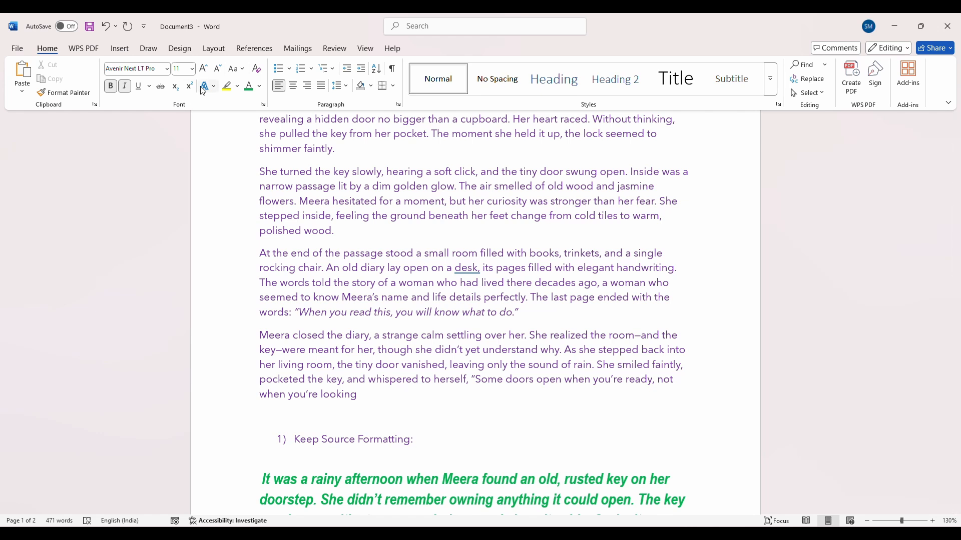
pyautogui.scroll(-10, 384, 344)
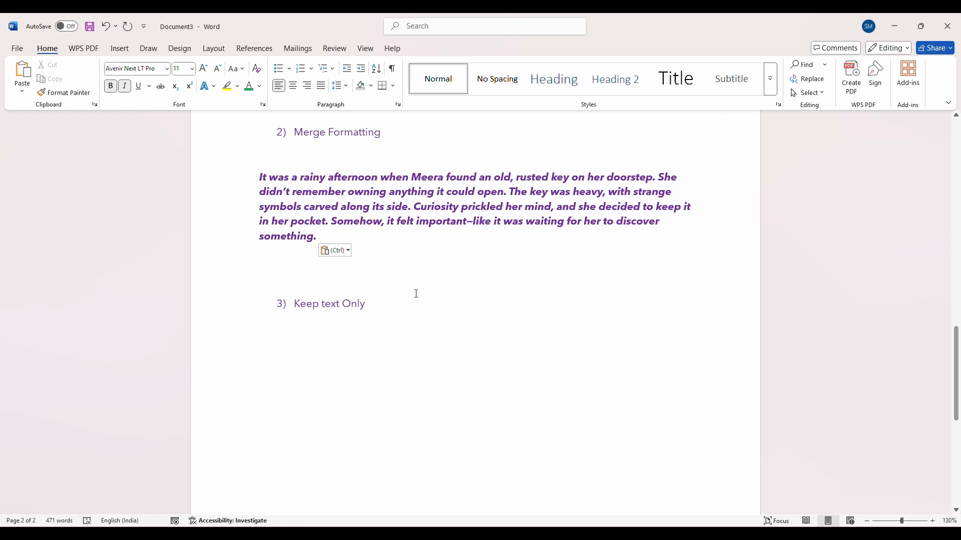
pyautogui.moveTo(505, 533)
pyautogui.click(564, 493)
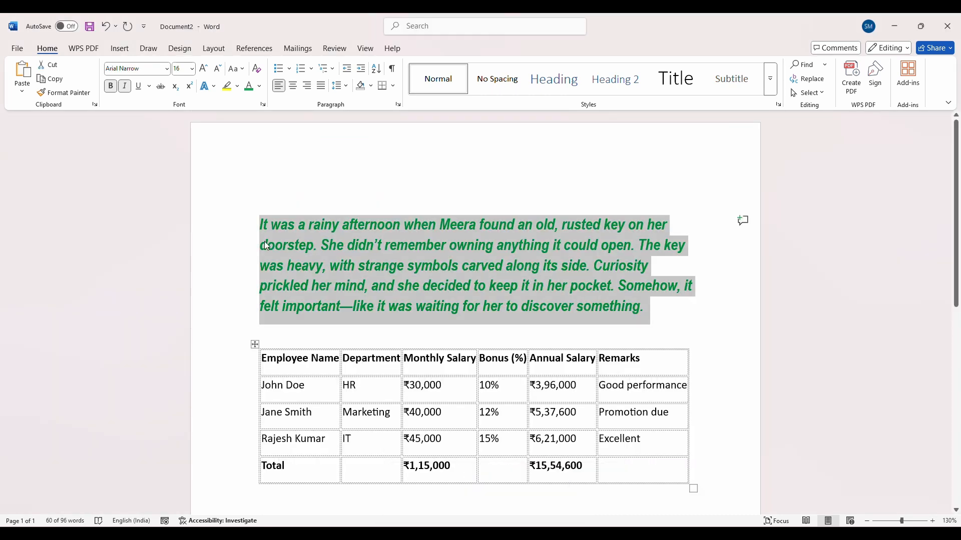
pyautogui.moveTo(505, 532)
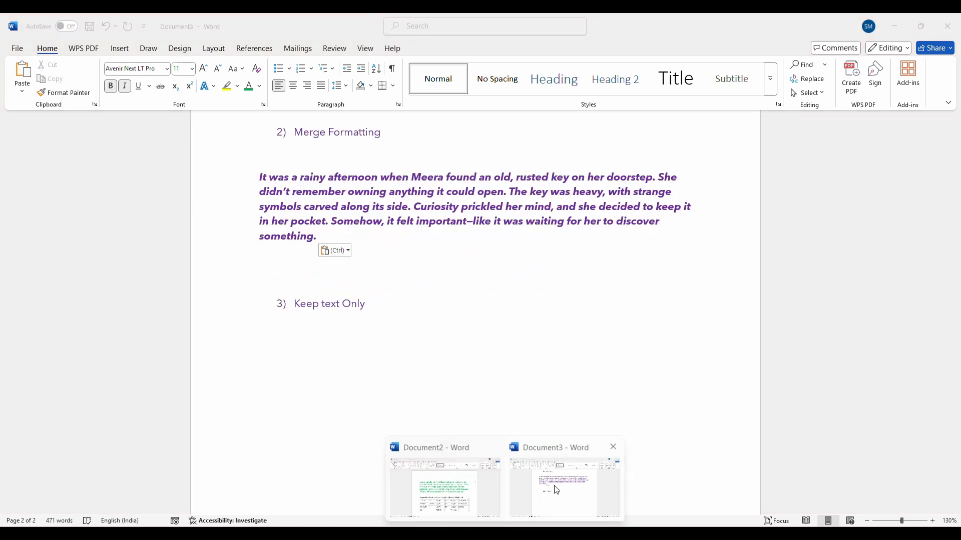
pyautogui.click(554, 488)
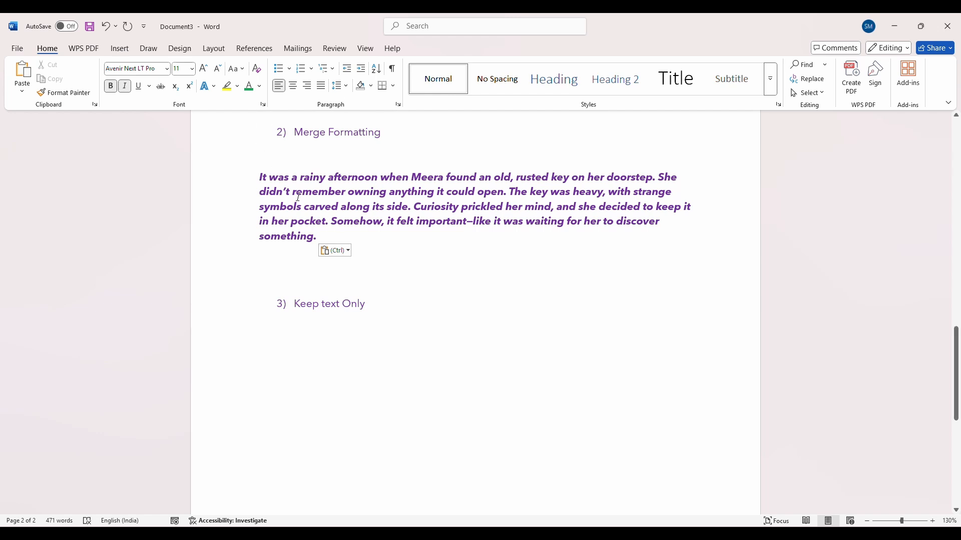
# Add blank lines below the "3) Keep text Only" heading in Document3 and leave the numbered list
pyautogui.click(352, 319)
pyautogui.click(386, 307)
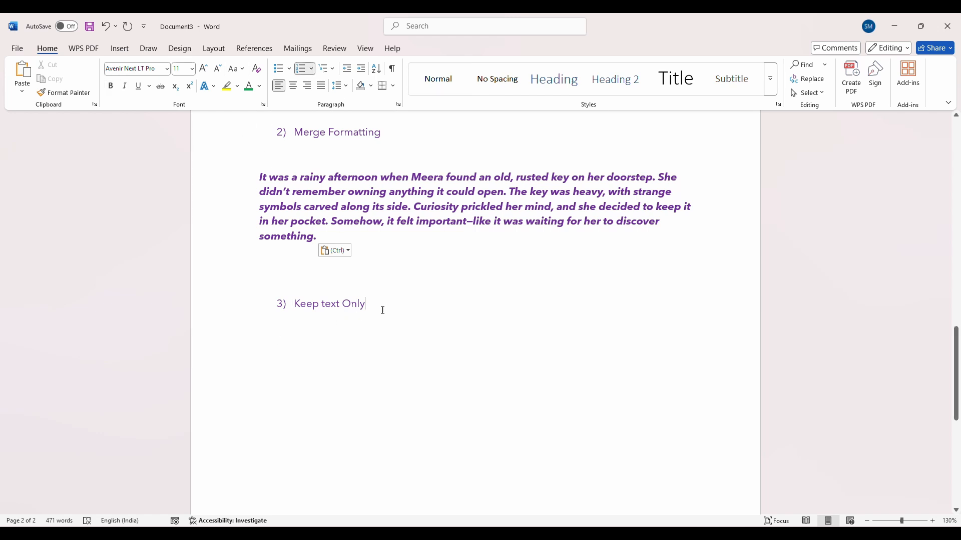
pyautogui.press('Return')
pyautogui.press('Return')
pyautogui.press('Return')
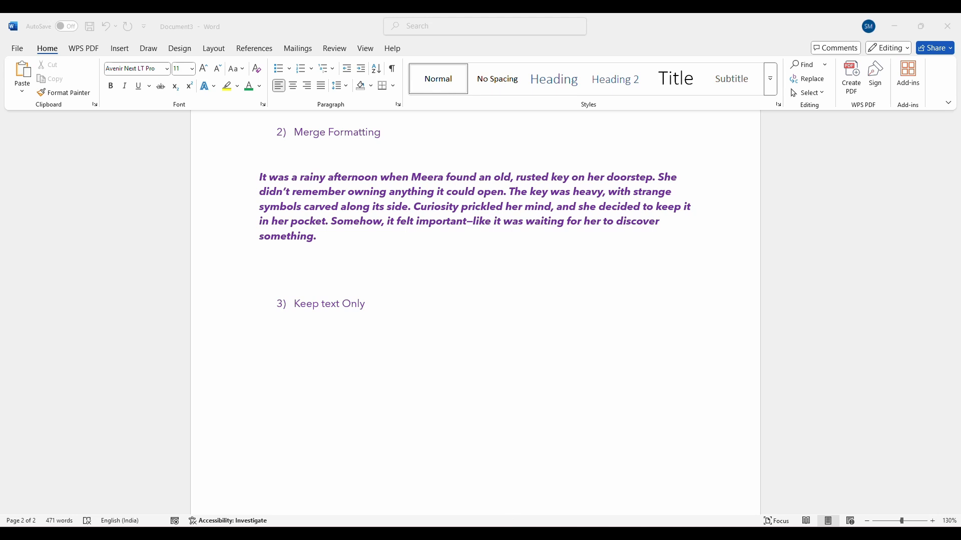
# Paste the copied Document2 paragraph under the "3) Keep text Only" heading in Document3 with the Keep Text Only option
pyautogui.click(473, 508)
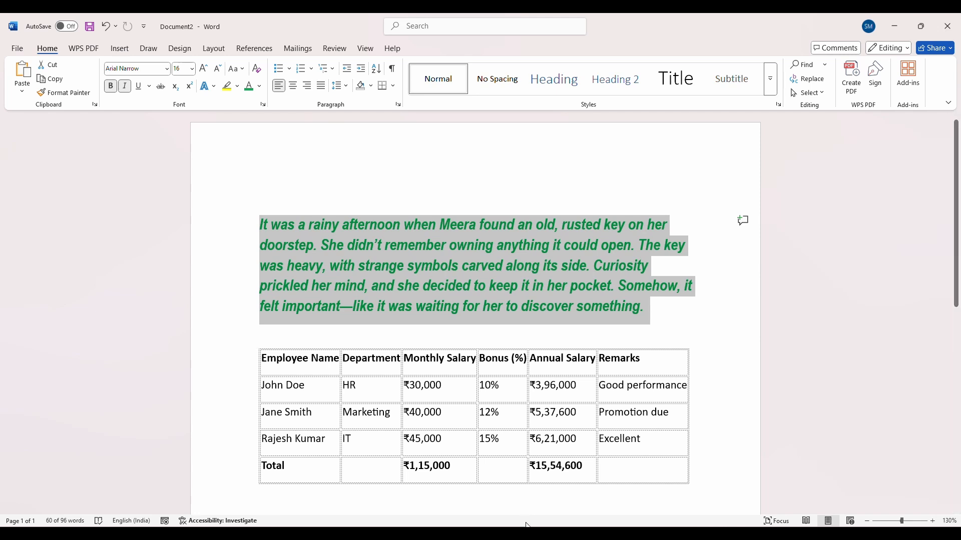
pyautogui.click(535, 500)
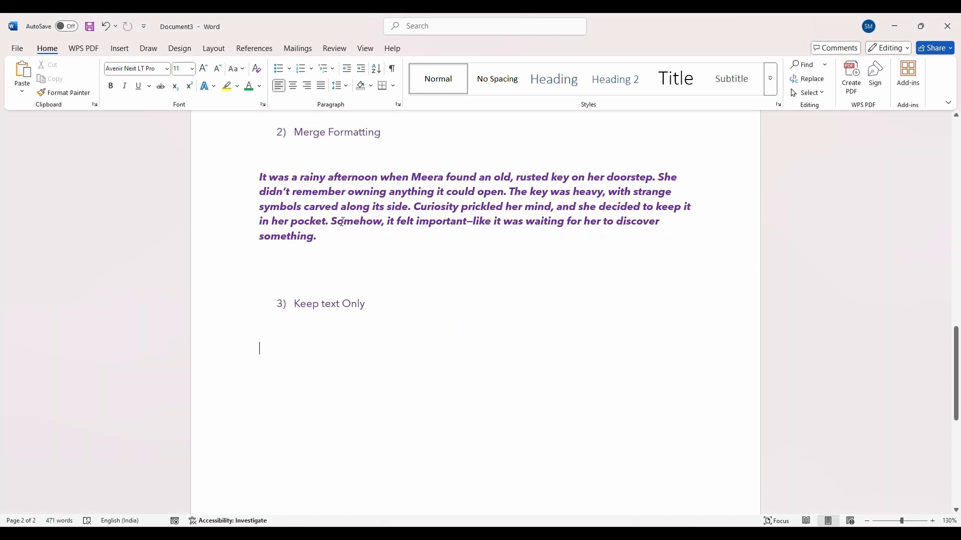
pyautogui.scroll(9, 382, 254)
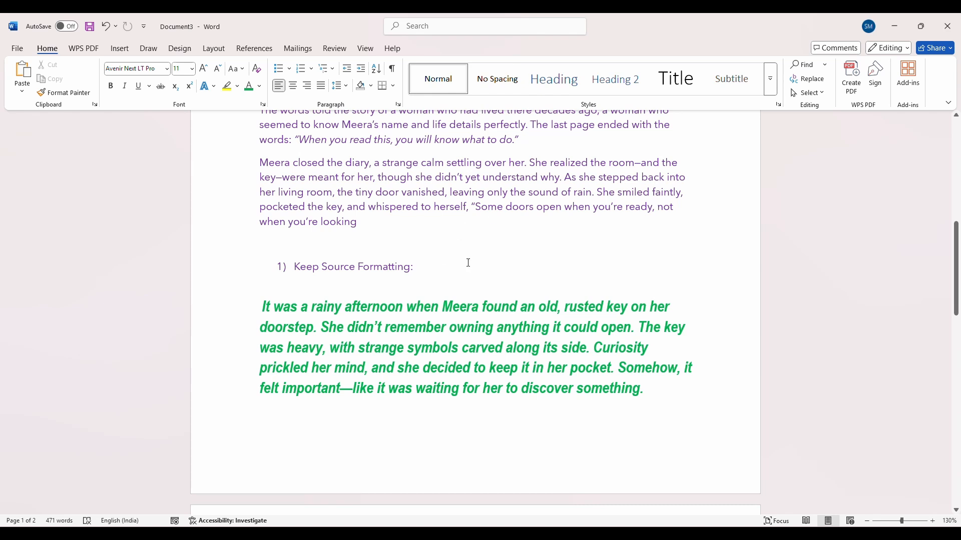
pyautogui.scroll(-4, 468, 263)
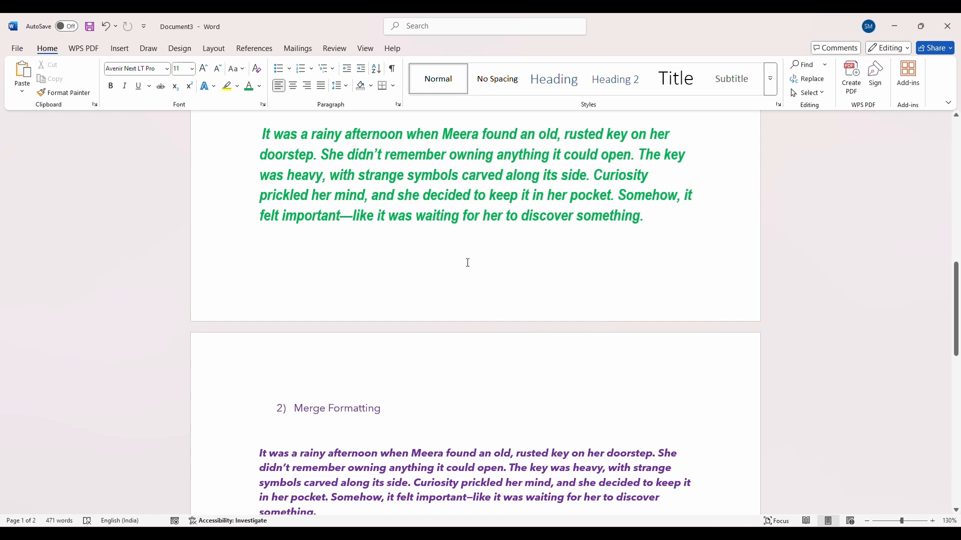
pyautogui.scroll(-1, 468, 263)
pyautogui.scroll(-5, 468, 263)
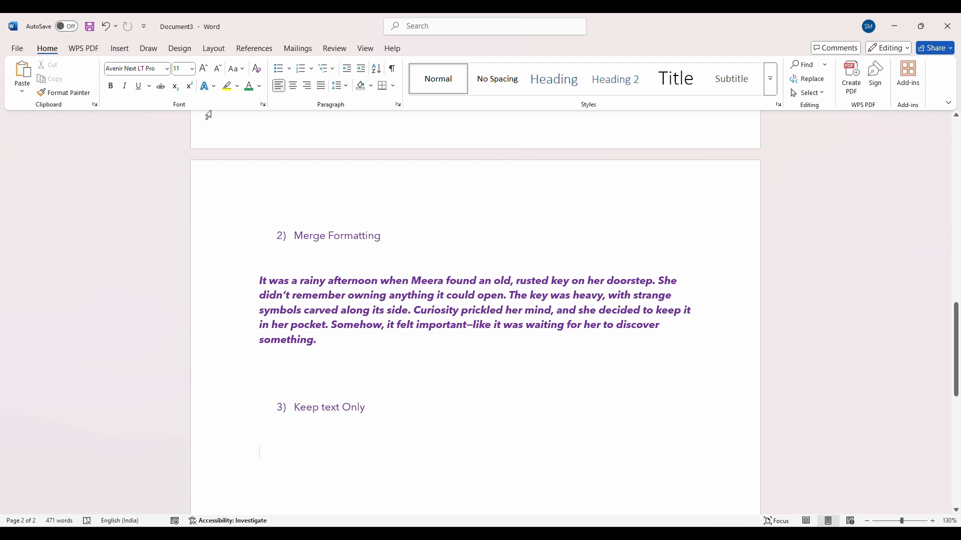
pyautogui.click(31, 91)
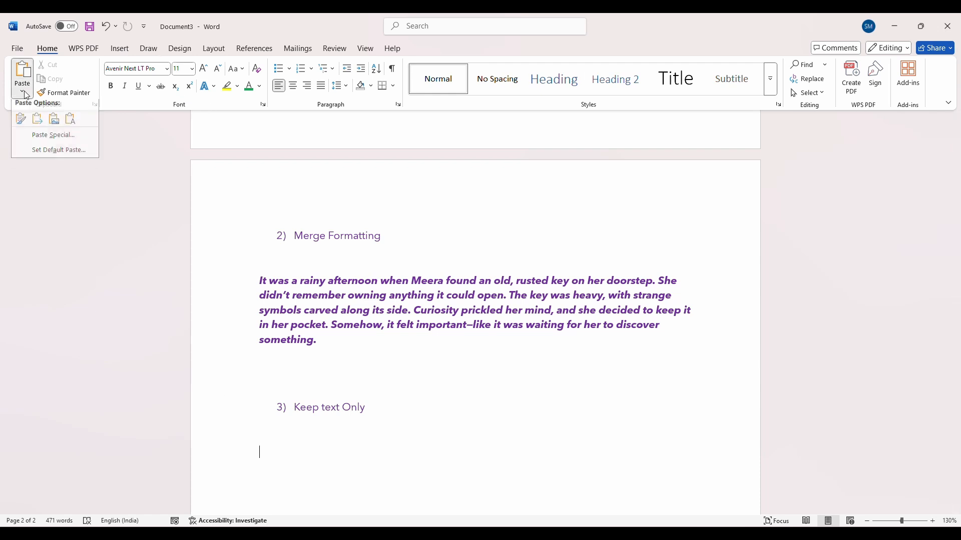
pyautogui.click(54, 122)
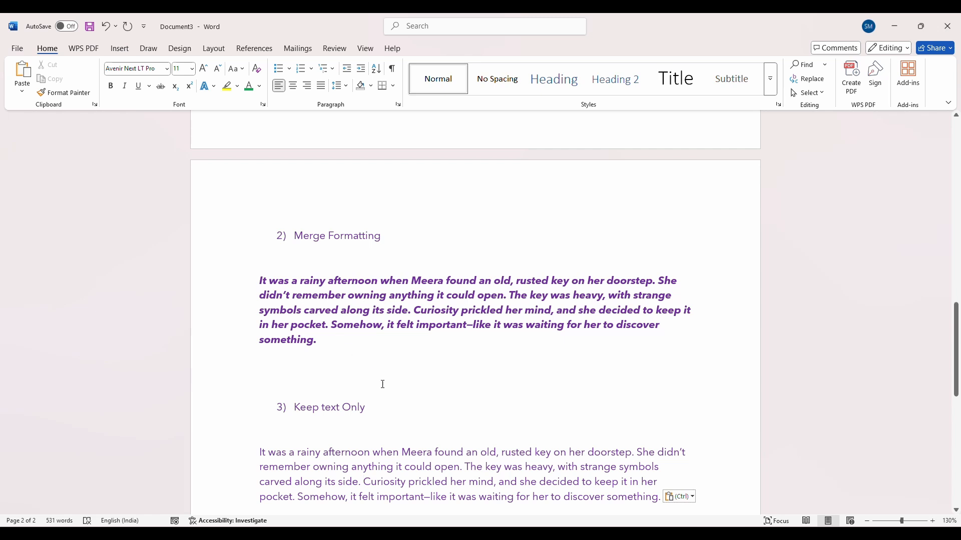
# Compare the text-only paragraph with Document3's story text and the copies pasted with Keep Source Formatting and Merge Formatting
pyautogui.moveTo(505, 534)
pyautogui.moveTo(441, 502)
pyautogui.scroll(3, 388, 285)
pyautogui.scroll(15, 388, 284)
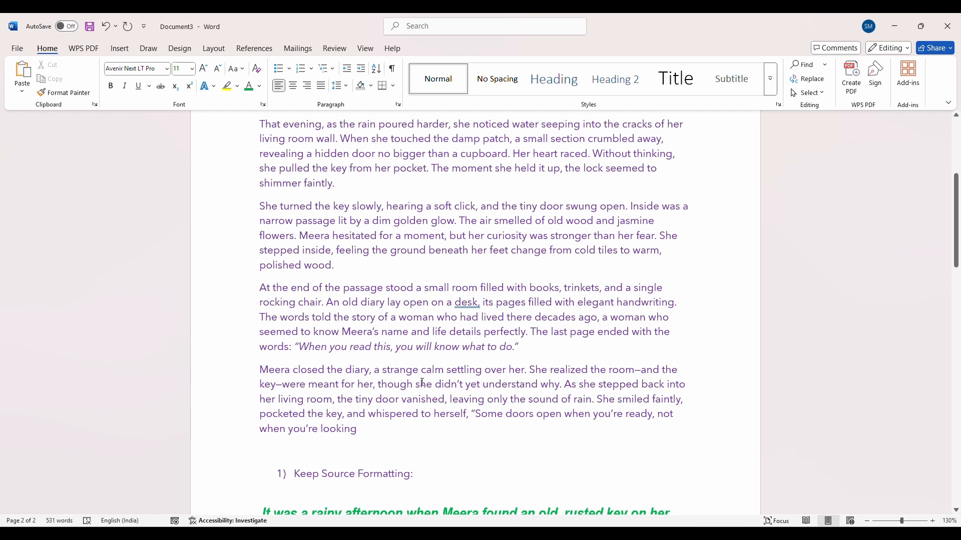
pyautogui.moveTo(421, 382); pyautogui.dragTo(352, 169)
pyautogui.scroll(-10, 318, 247)
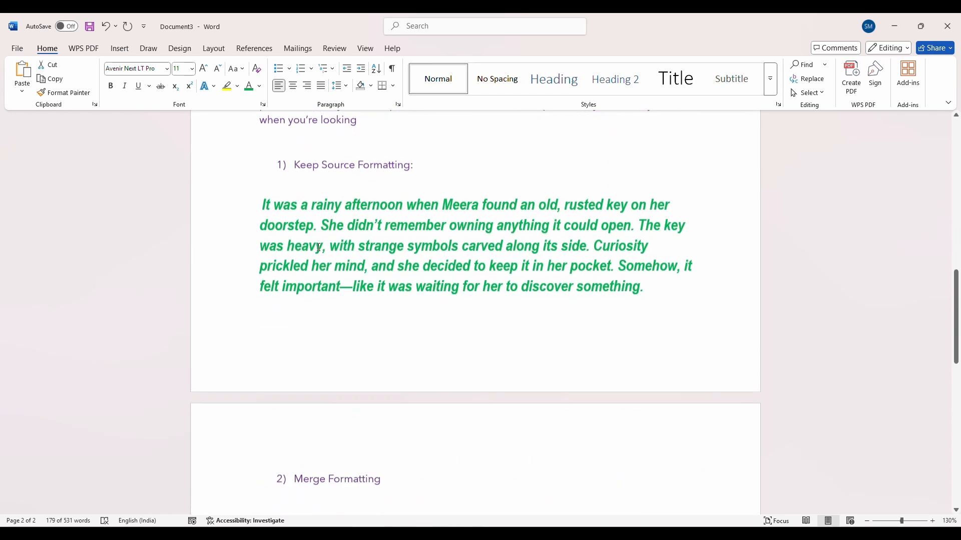
pyautogui.scroll(-12, 319, 248)
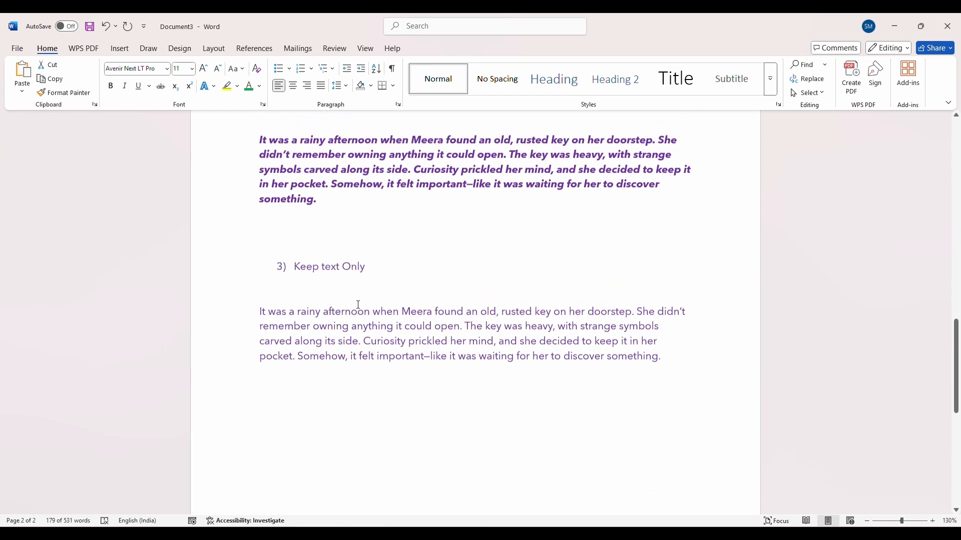
pyautogui.scroll(2, 358, 305)
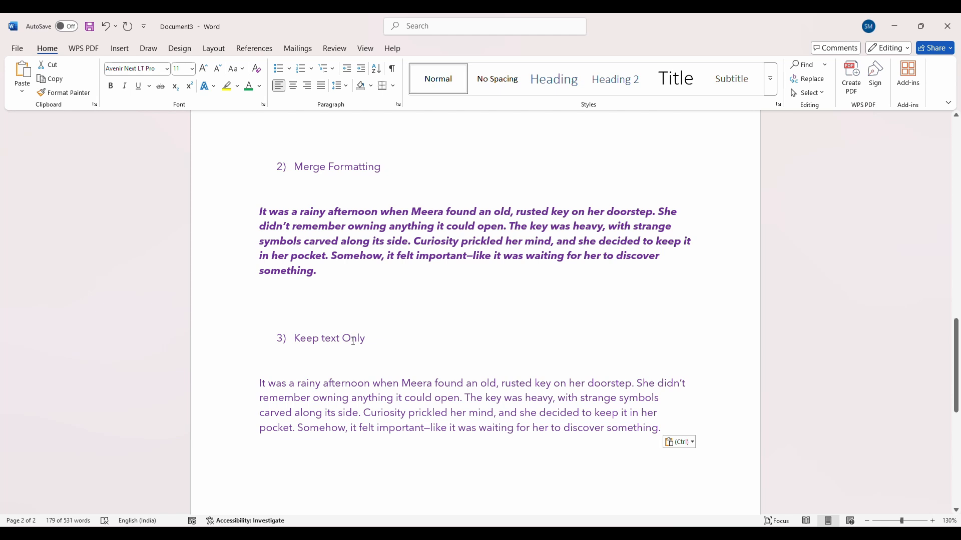
pyautogui.click(320, 272)
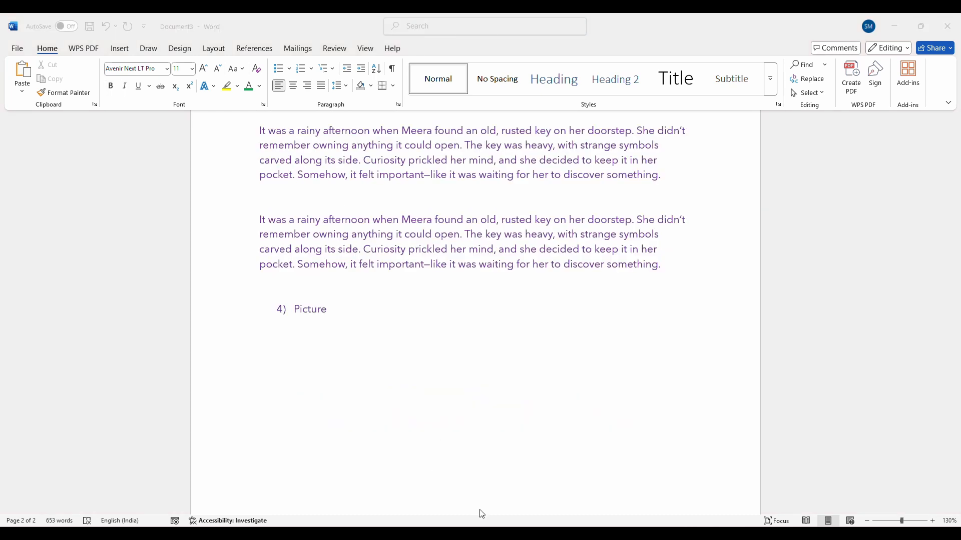
# Select and copy the entire employee salary table in Document2
pyautogui.moveTo(507, 534)
pyautogui.click(568, 483)
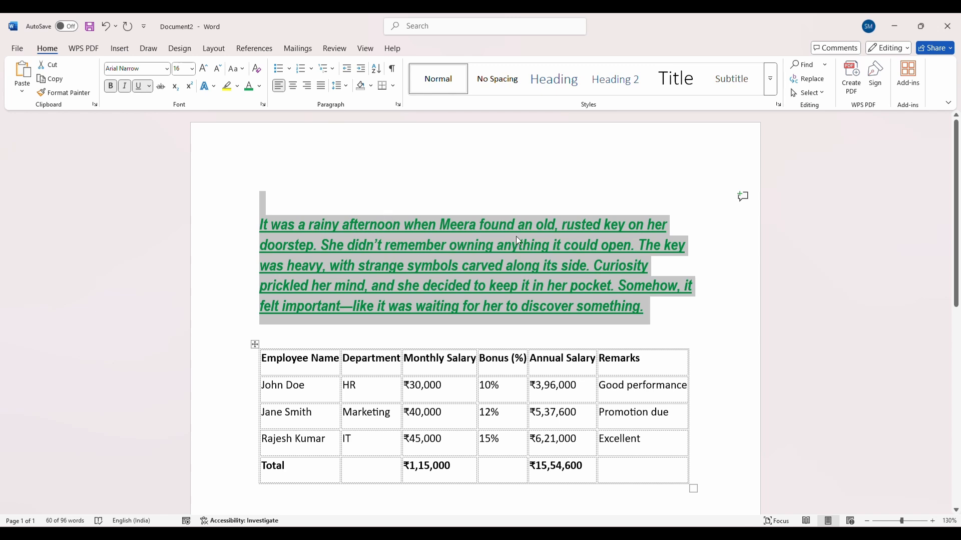
pyautogui.click(253, 359)
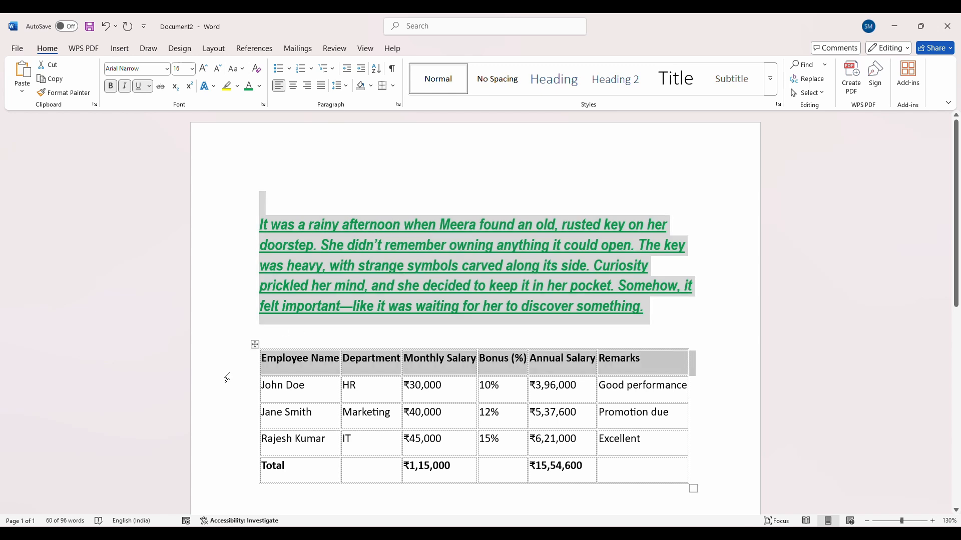
pyautogui.click(467, 437)
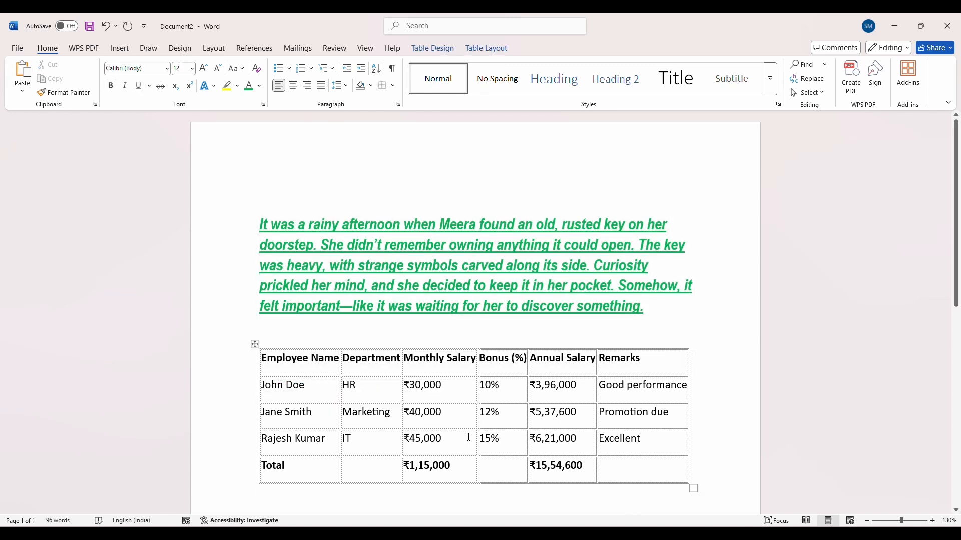
pyautogui.moveTo(618, 475); pyautogui.dragTo(303, 362)
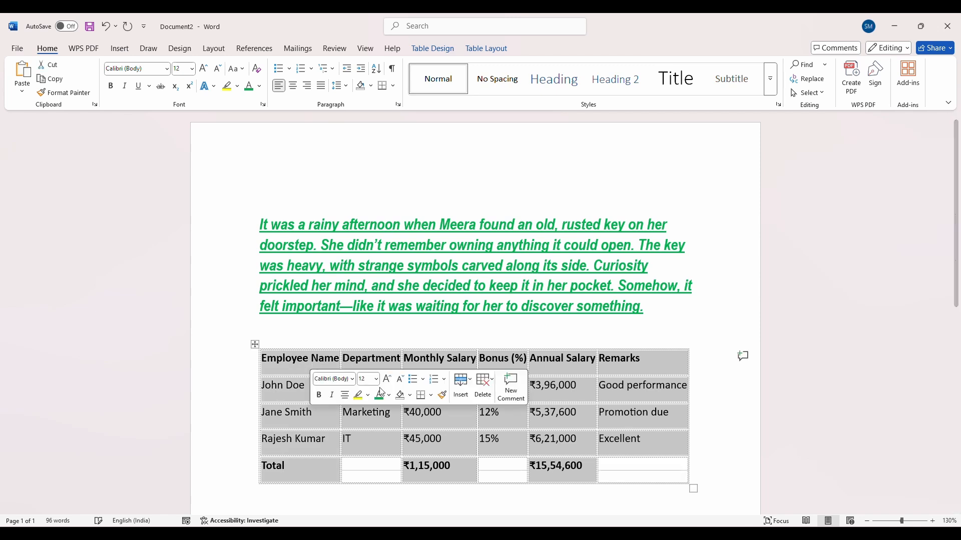
pyautogui.click(305, 435)
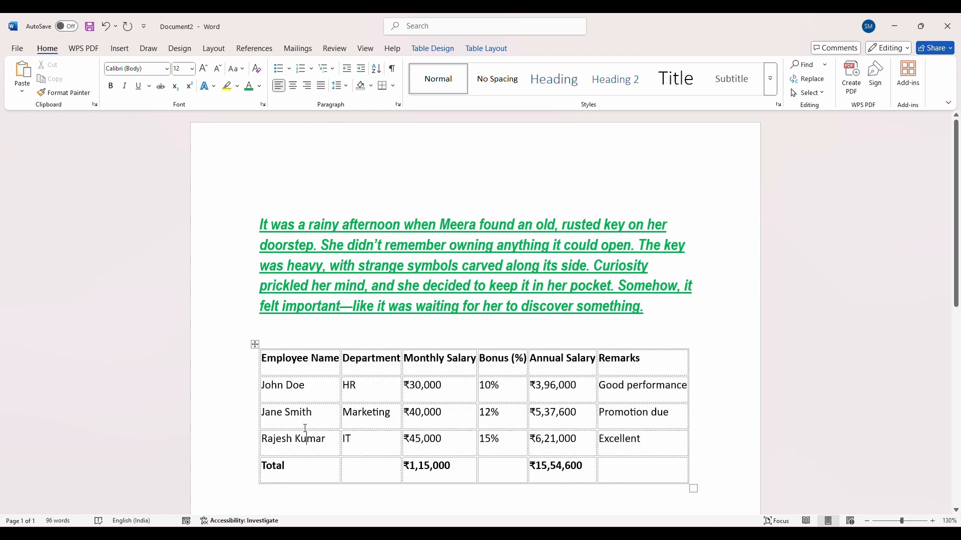
pyautogui.click(256, 343)
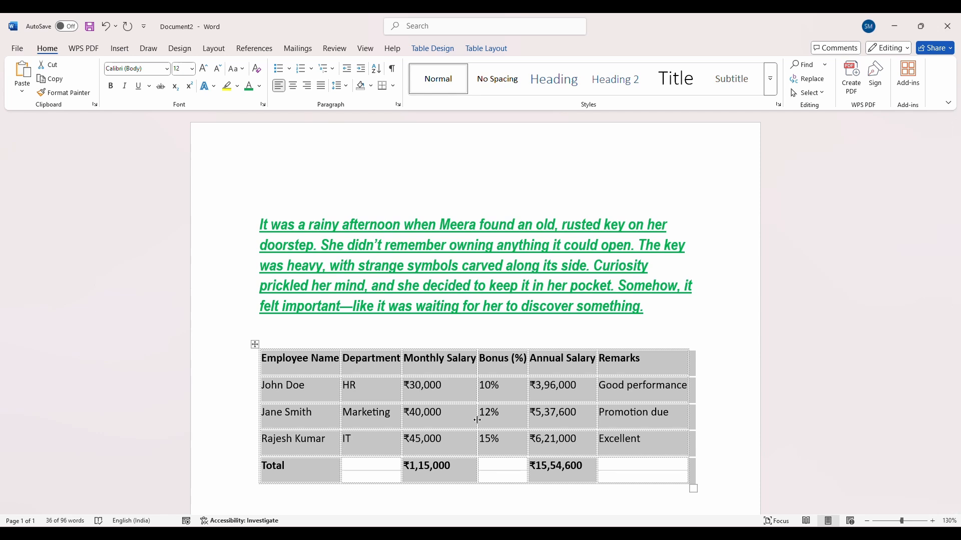
# Paste the copied salary table under the "4) Picture" heading in Document3 with the Picture option
pyautogui.moveTo(514, 525)
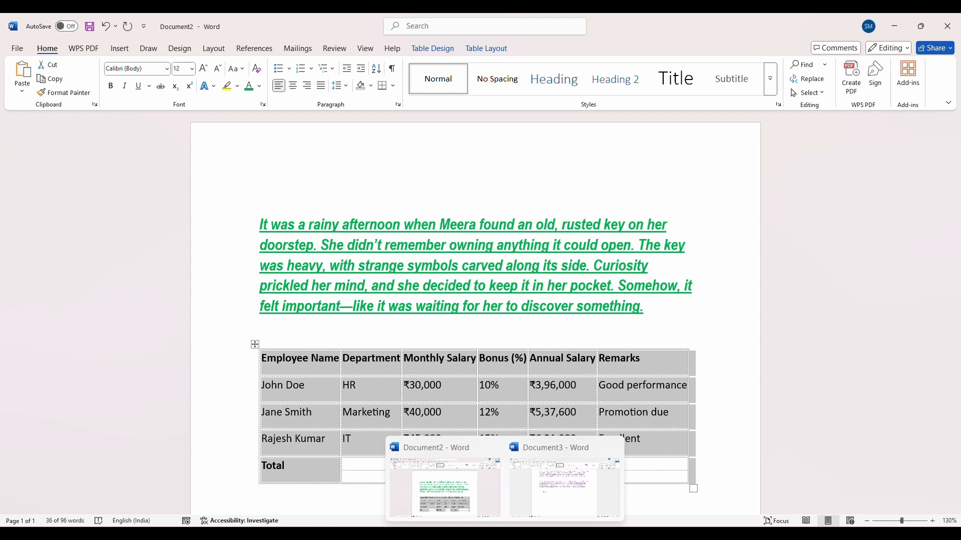
pyautogui.click(543, 507)
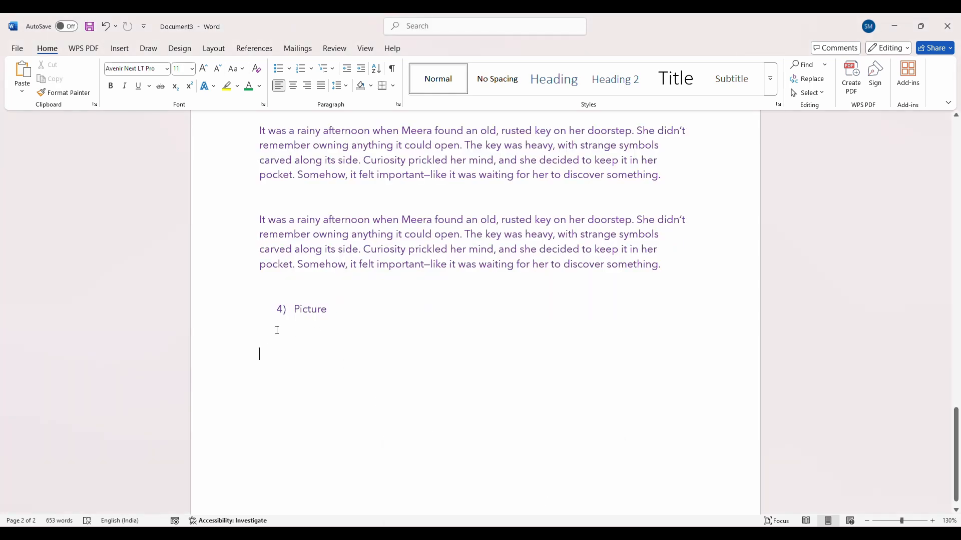
pyautogui.click(22, 90)
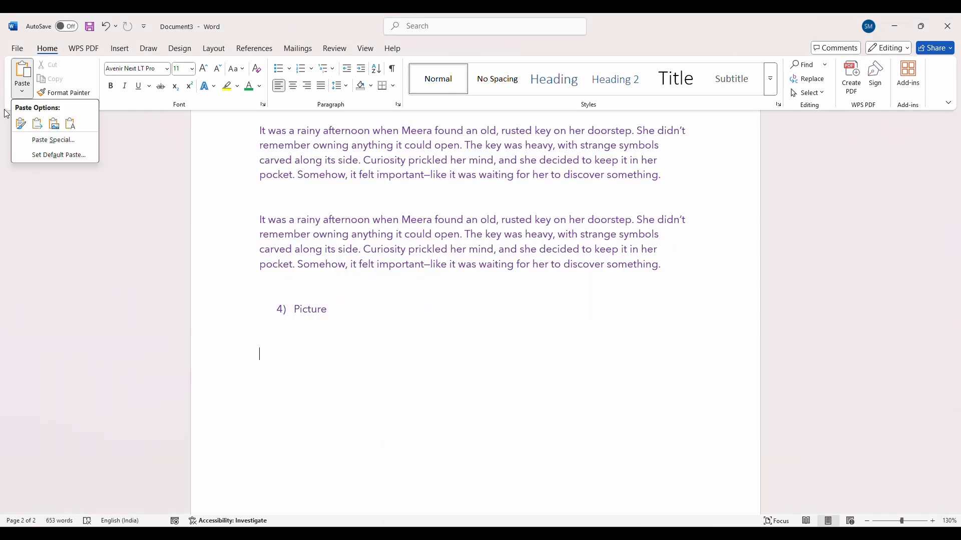
pyautogui.click(55, 125)
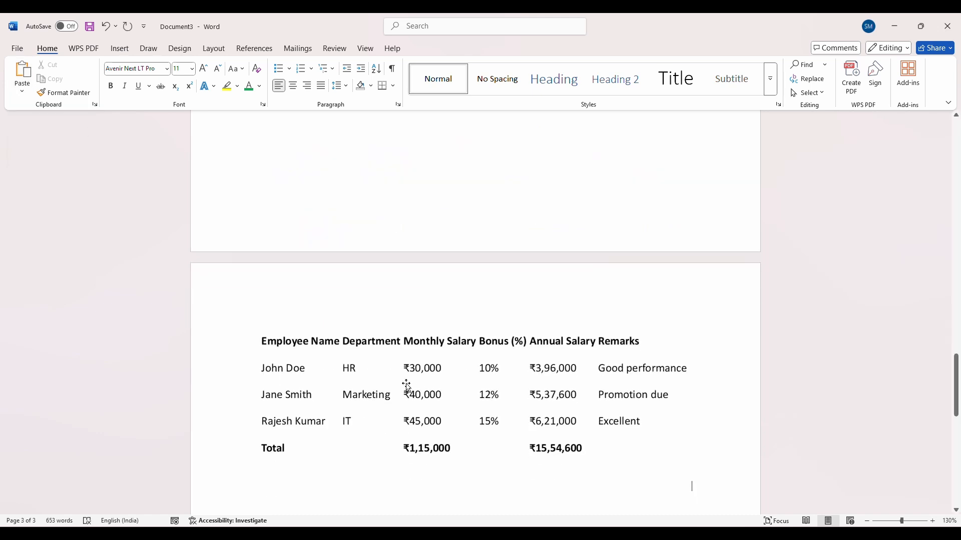
# Select the pasted salary table picture and check whether its contents can be edited like table cells
pyautogui.click(388, 377)
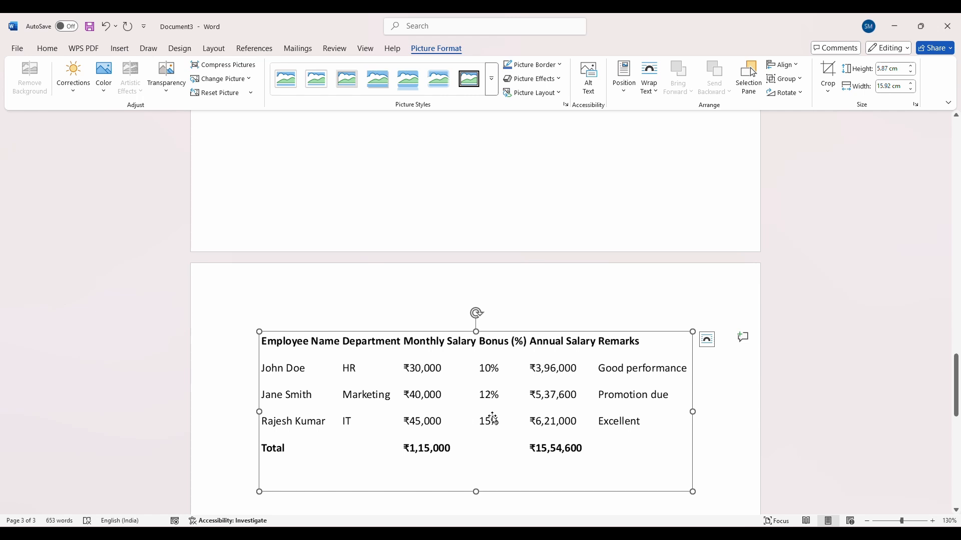
pyautogui.click(731, 438)
pyautogui.click(584, 430)
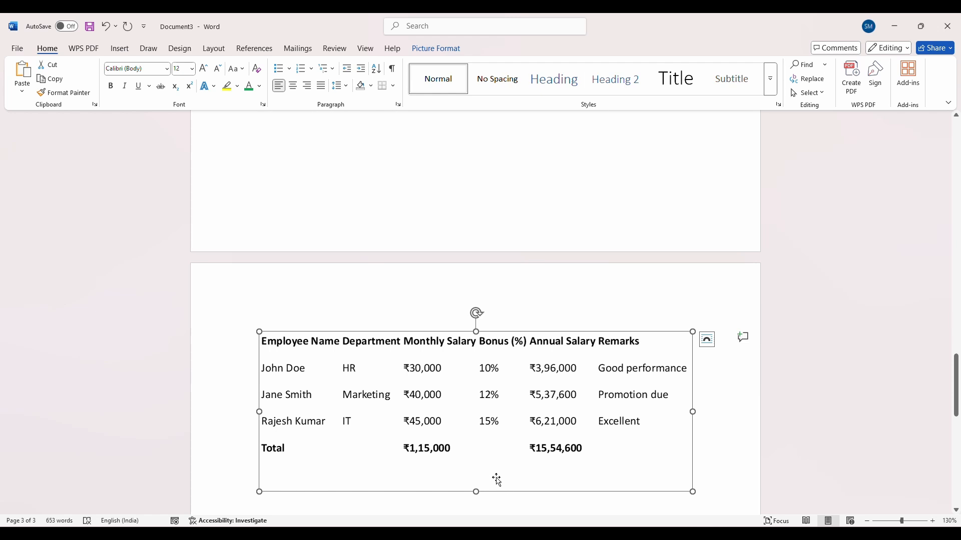
pyautogui.doubleClick(498, 421)
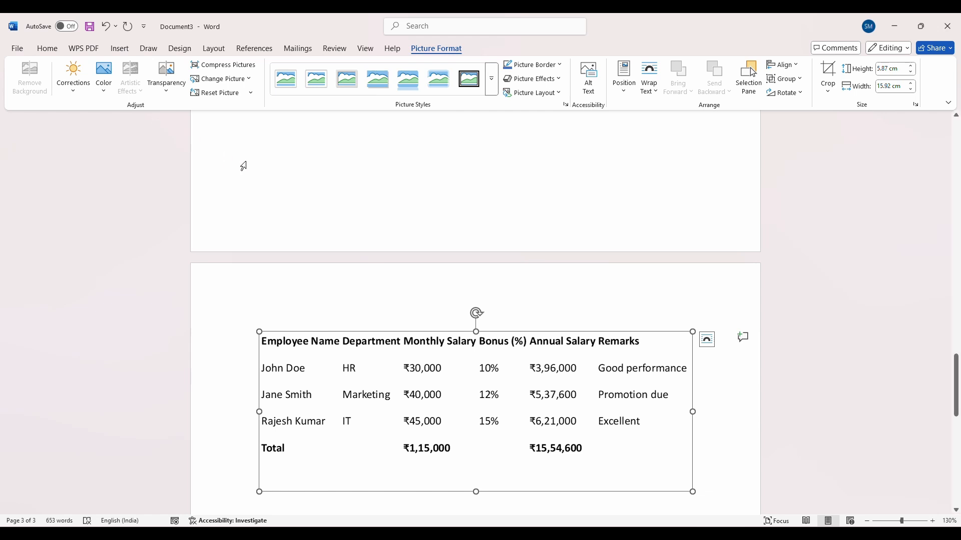
pyautogui.click(50, 49)
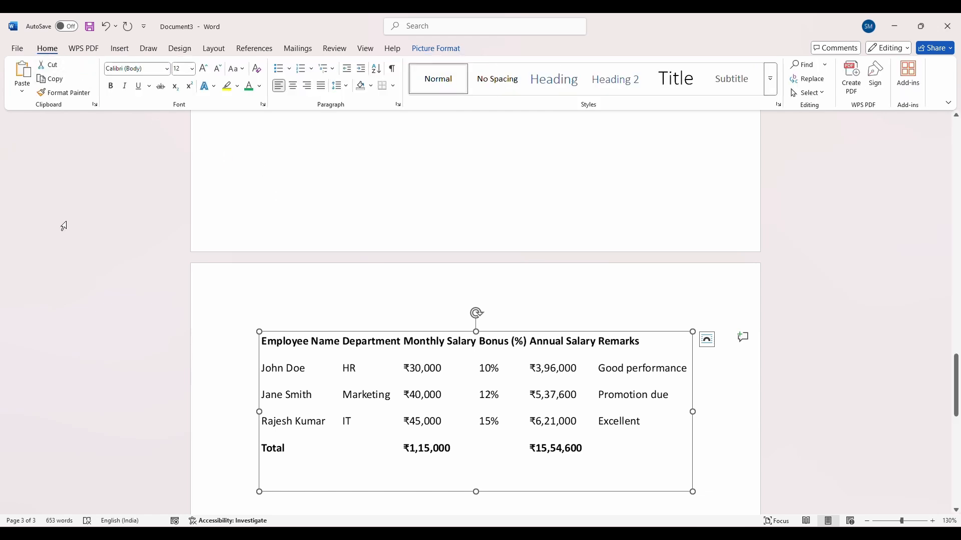
# Review the pasted results under the Keep Source Formatting, Merge Formatting, Keep text Only and Picture headings in Document3
pyautogui.scroll(8, 435, 278)
pyautogui.scroll(12, 436, 279)
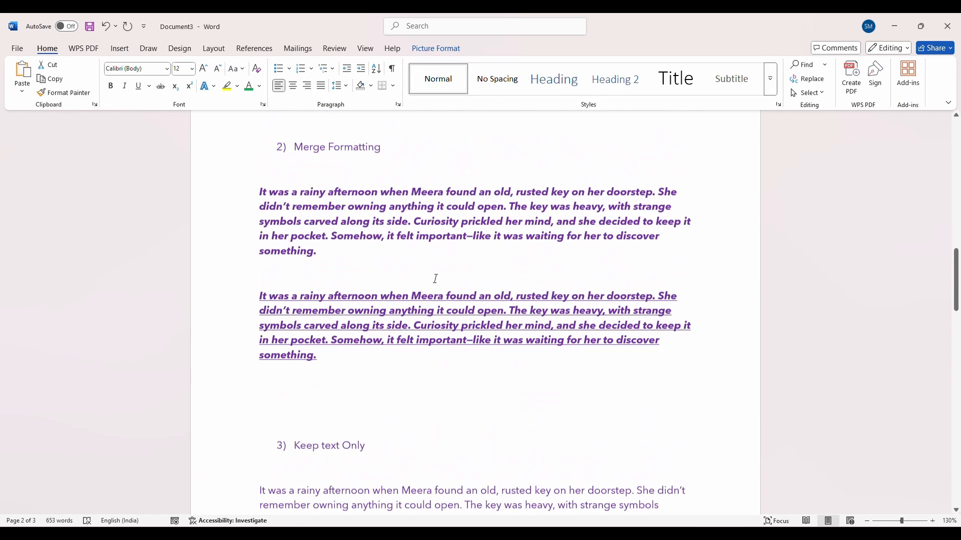
pyautogui.scroll(1, 436, 279)
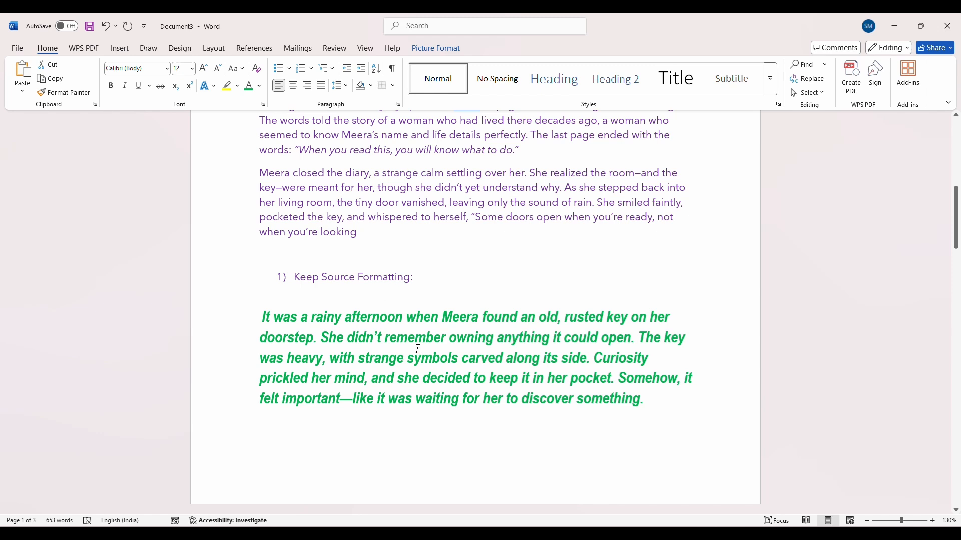
pyautogui.scroll(-1, 407, 349)
pyautogui.scroll(-8, 407, 348)
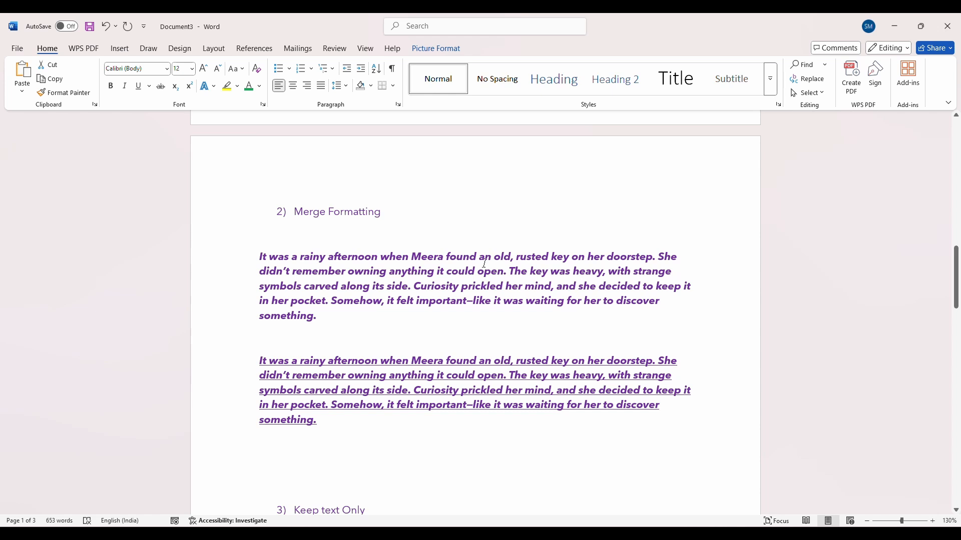
pyautogui.scroll(-5, 484, 263)
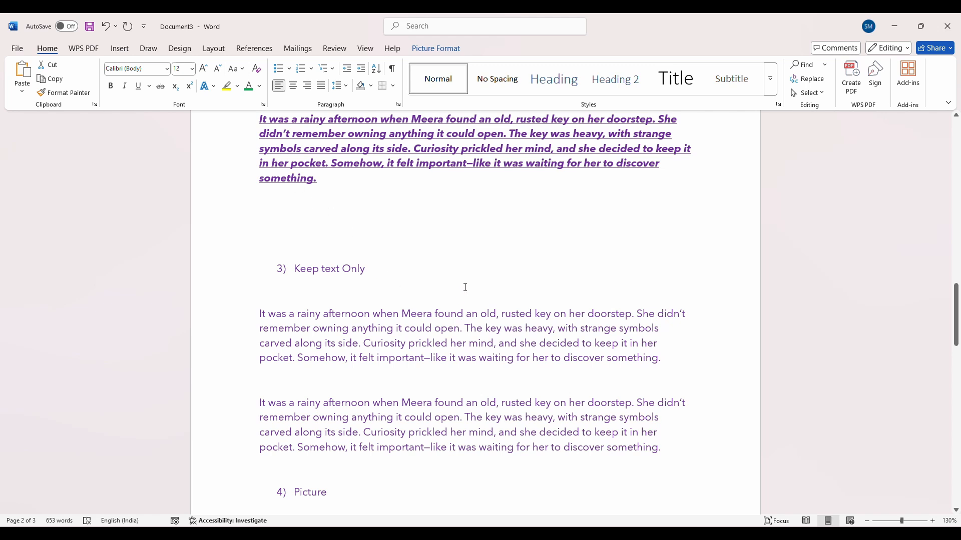
pyautogui.scroll(-10, 471, 320)
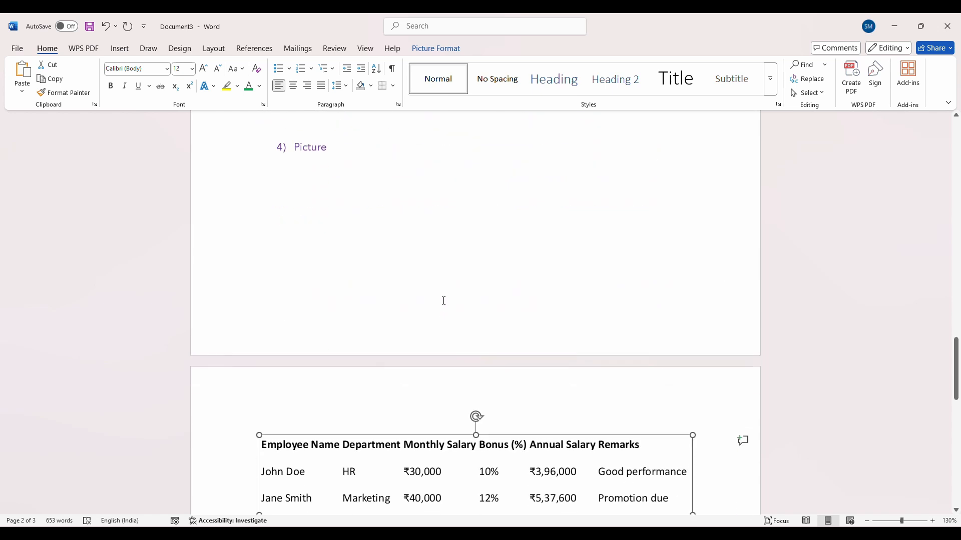